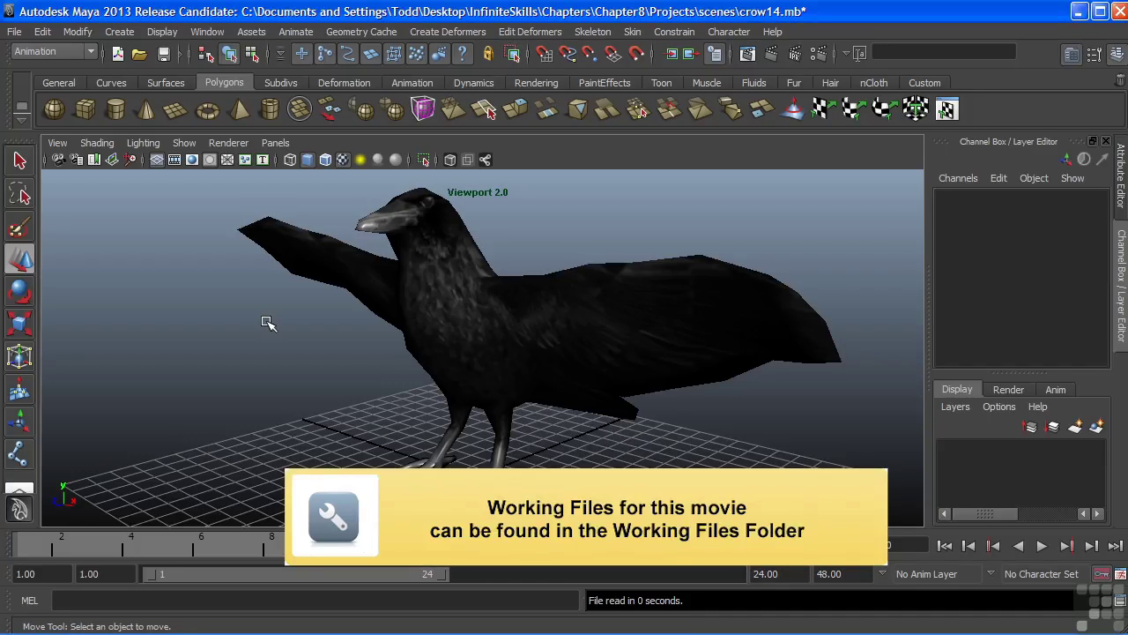
Switch the perspective view of the crow from Viewport 2.0 to Default Quality Rendering.
mouse_move(417, 323)
alt+mouse_down()
mouse_move(529, 326)
mouse_move(466, 327)
mouse_move(411, 272)
mouse_move(433, 362)
mouse_move(414, 325)
mouse_move(428, 323)
alt+mouse_up()
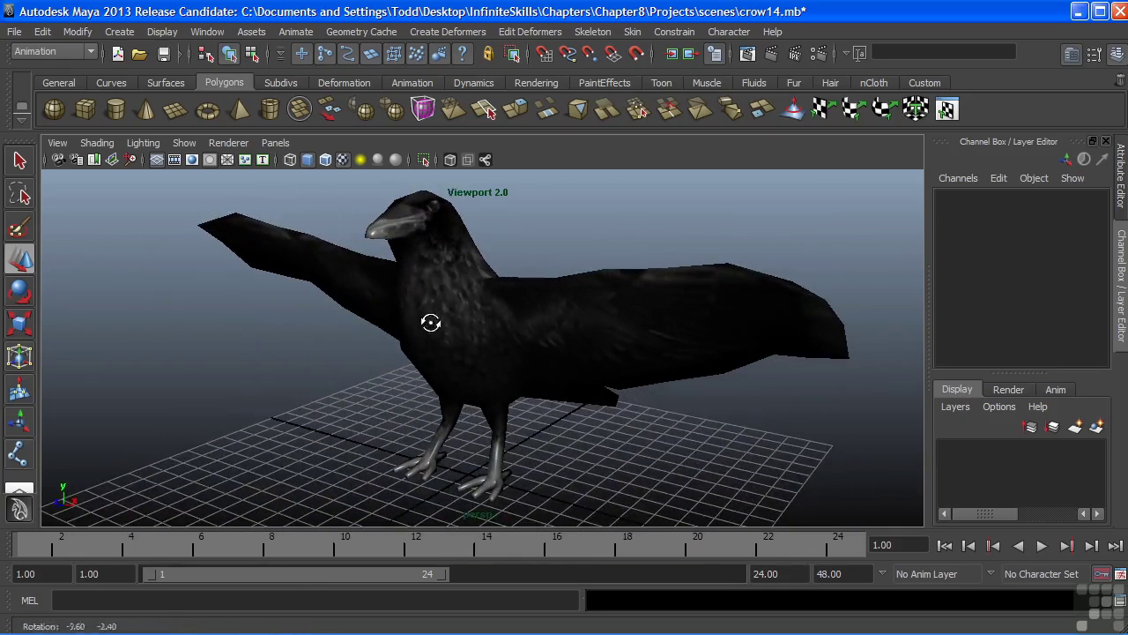
click(225, 142)
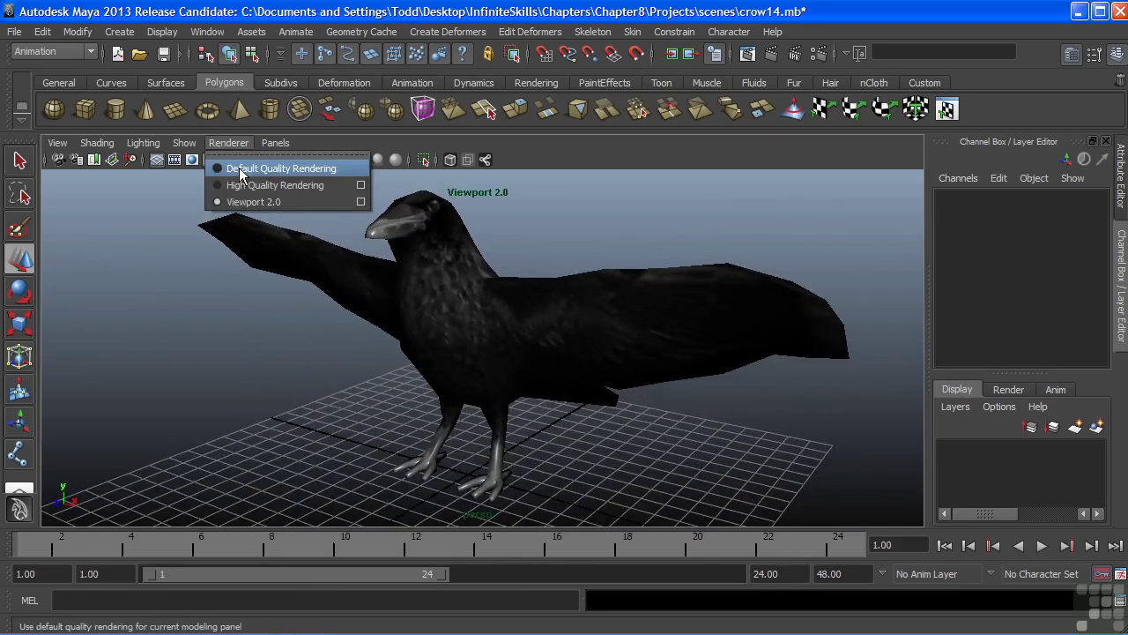
click(240, 169)
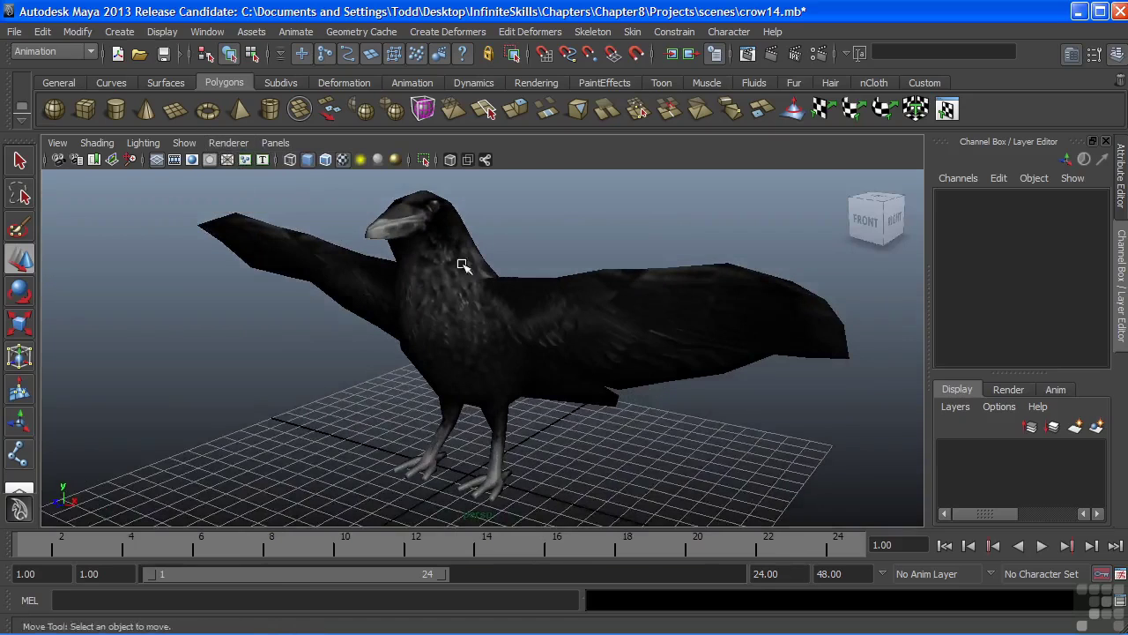
alt+drag(476, 327, 480, 327)
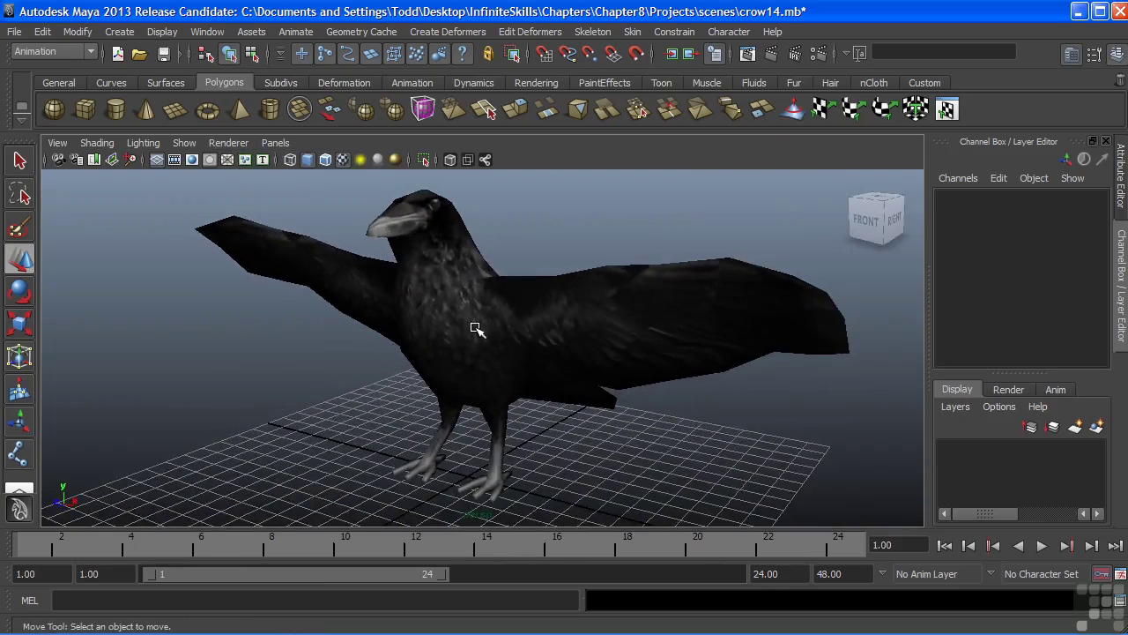
Display the crow model smooth shaded without its textures and inspect it from several angles.
key(5)
alt+drag(509, 333, 502, 380)
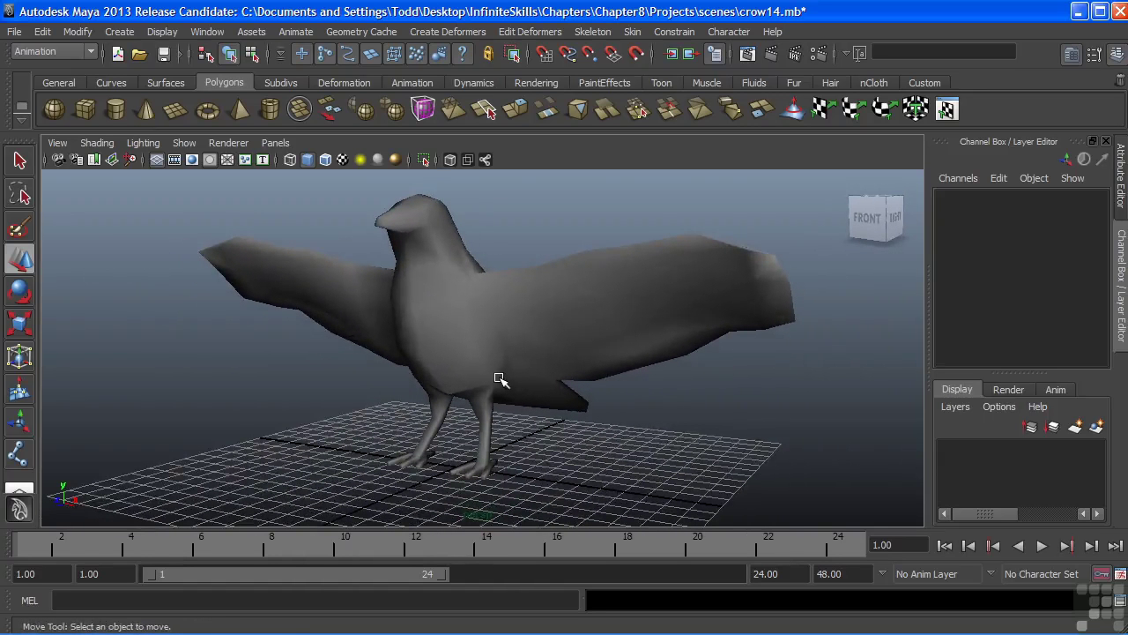
alt+drag(500, 379, 498, 386)
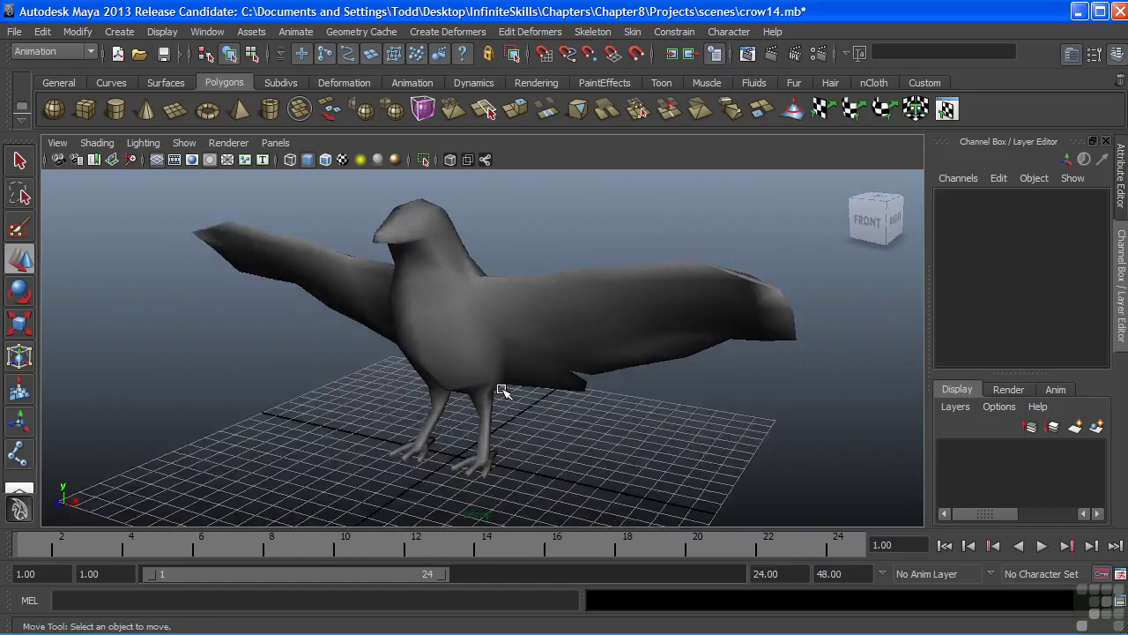
alt+drag(482, 340, 507, 355)
Show the whole crow in the maximized side view and display it as wireframe.
key(space)
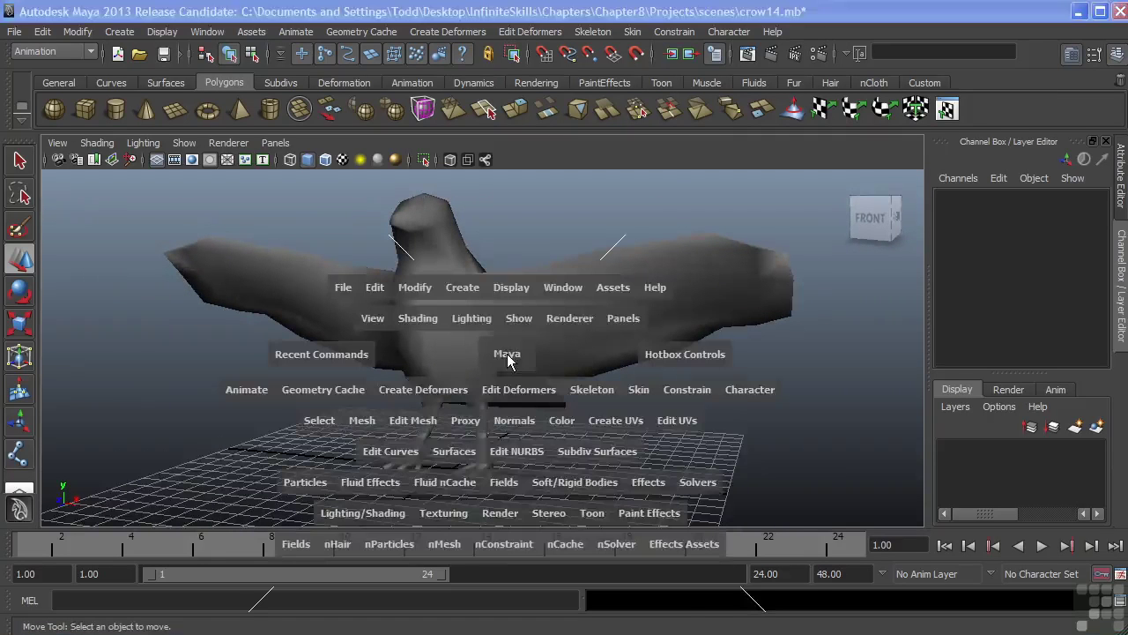
key(space)
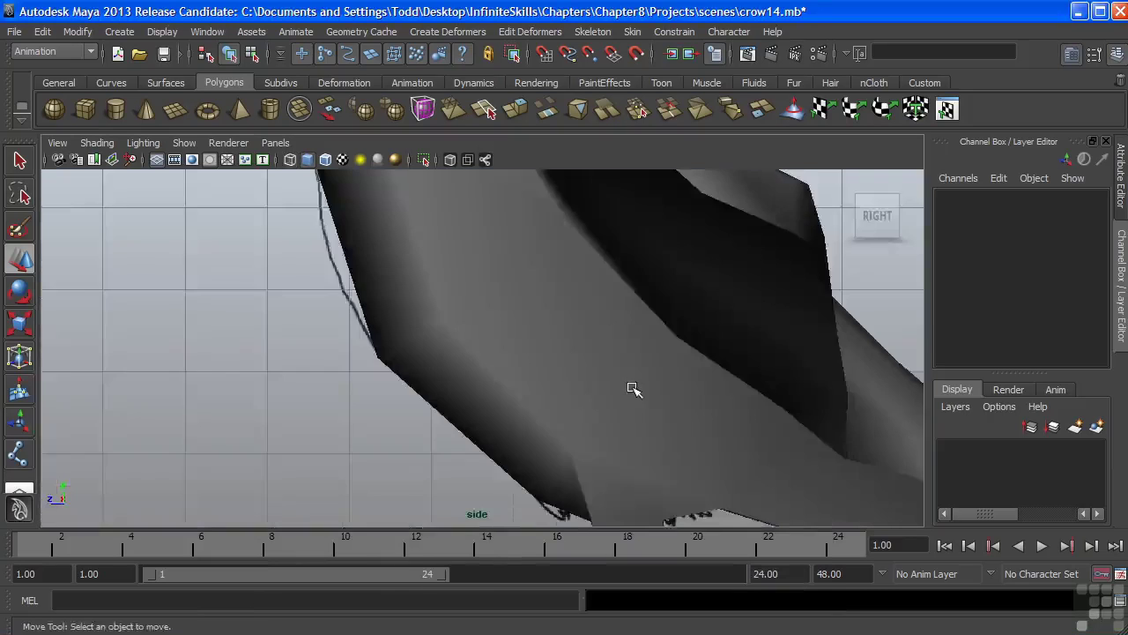
alt+right_drag(632, 388, 203, 375)
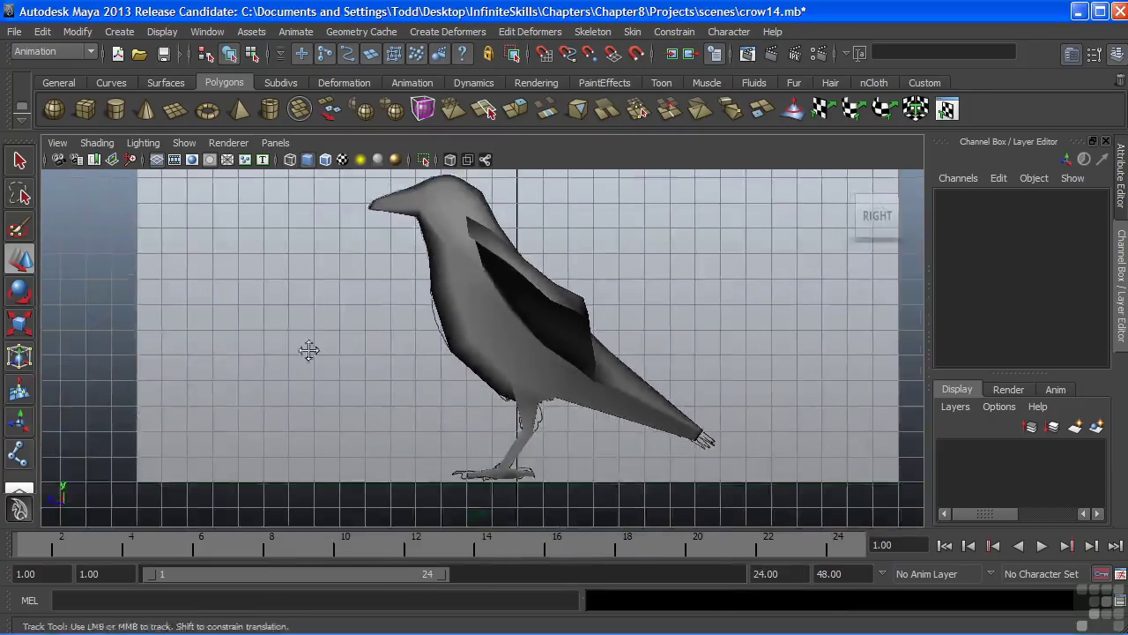
alt+middle_drag(309, 350, 283, 356)
alt+right_drag(307, 356, 400, 315)
alt+middle_drag(400, 314, 414, 329)
alt+right_drag(403, 335, 388, 334)
alt+middle_drag(387, 333, 405, 339)
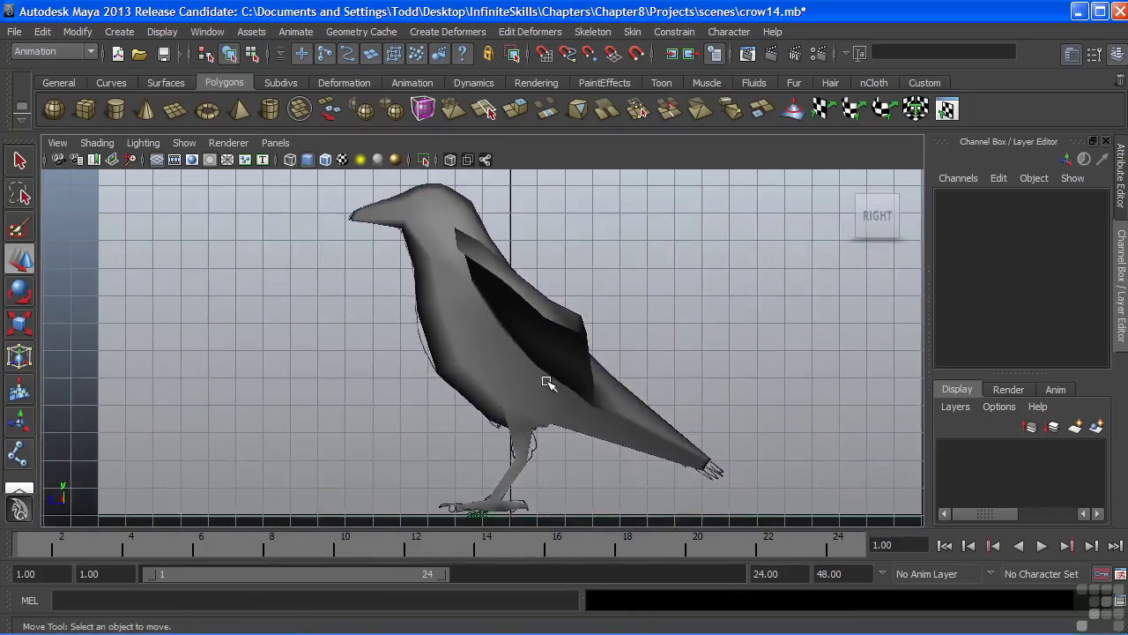
key(4)
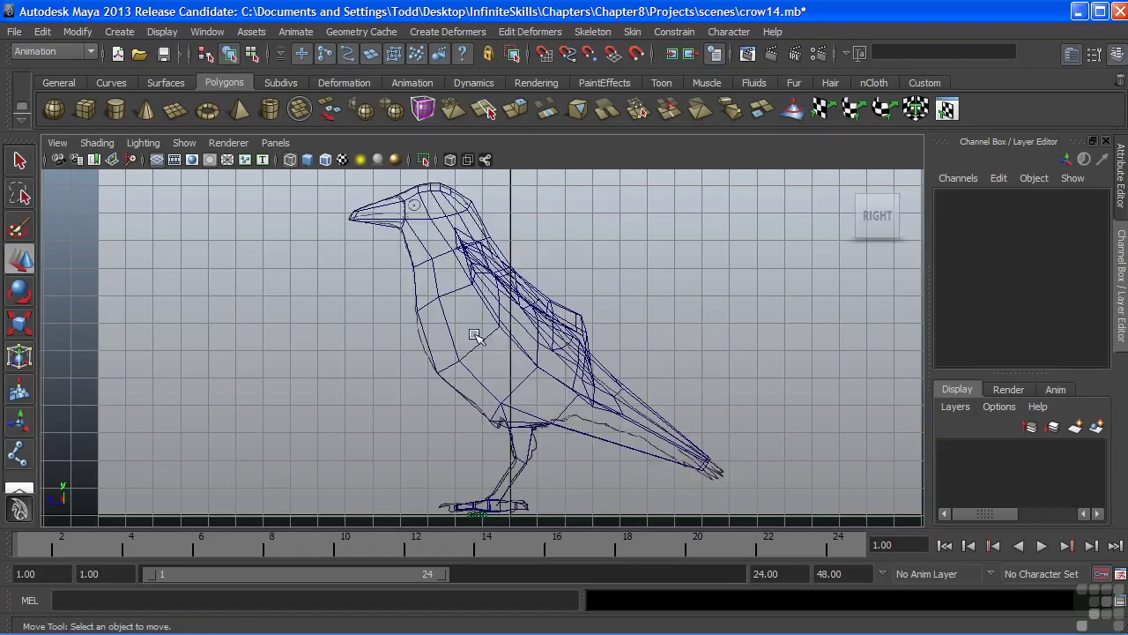
Place a four-joint spine chain with the Joint Tool, from the crow's hips through the belly and neck base to the head.
click(603, 39)
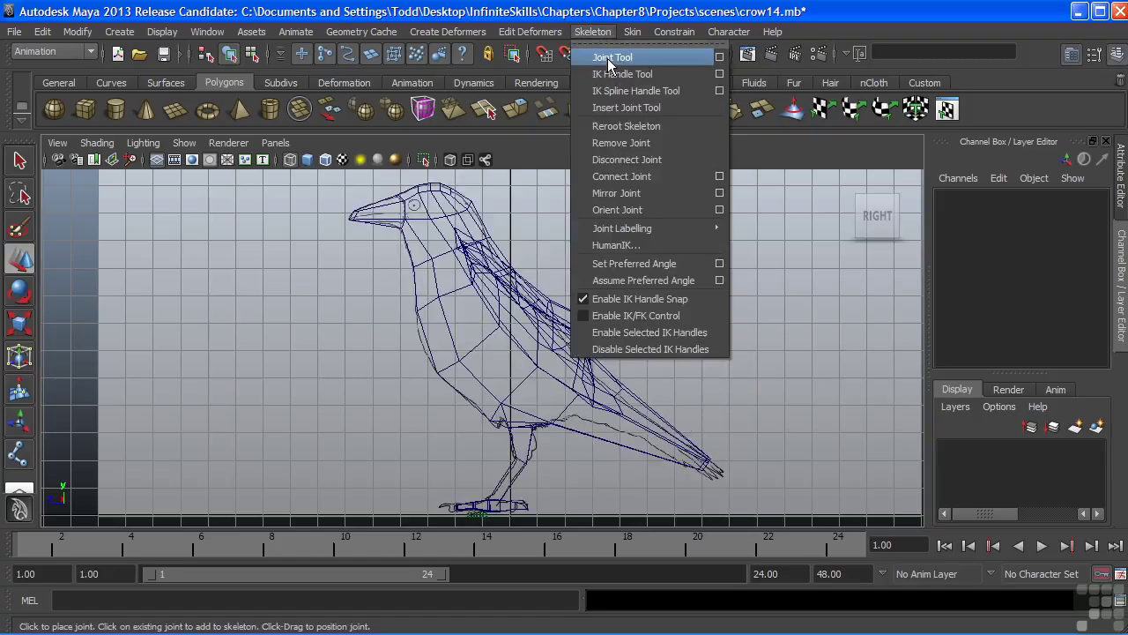
click(607, 58)
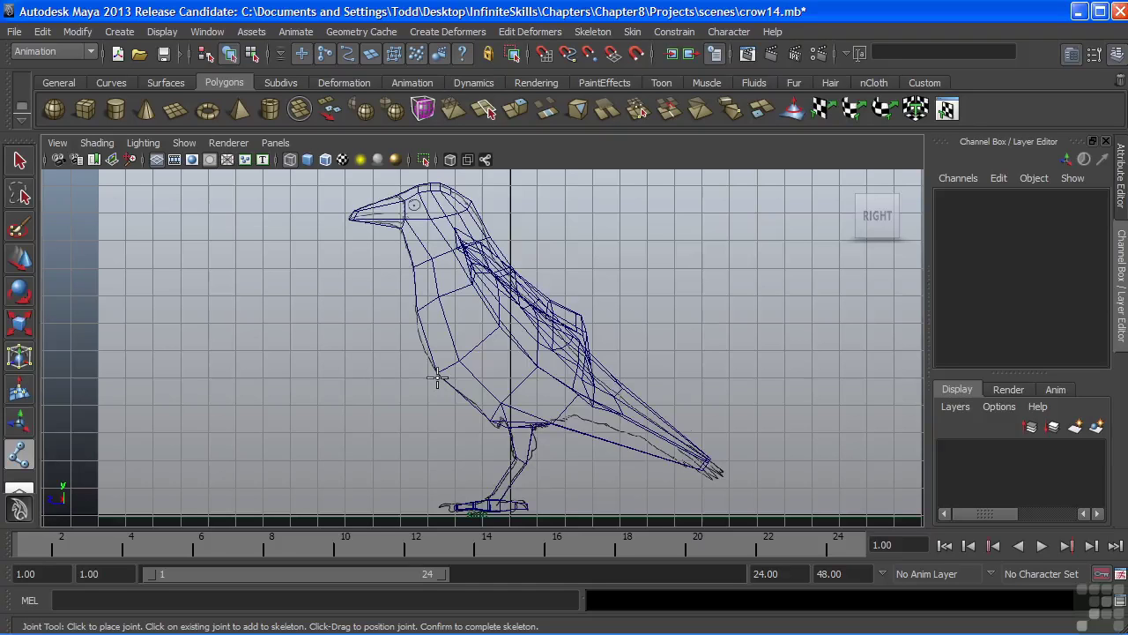
click(521, 382)
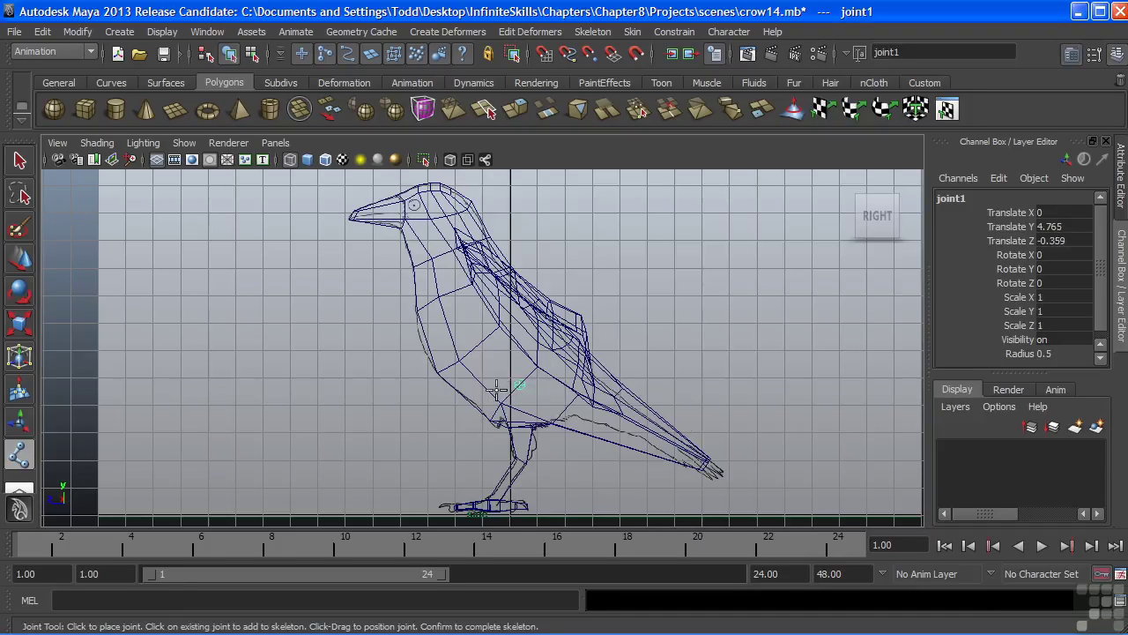
click(477, 350)
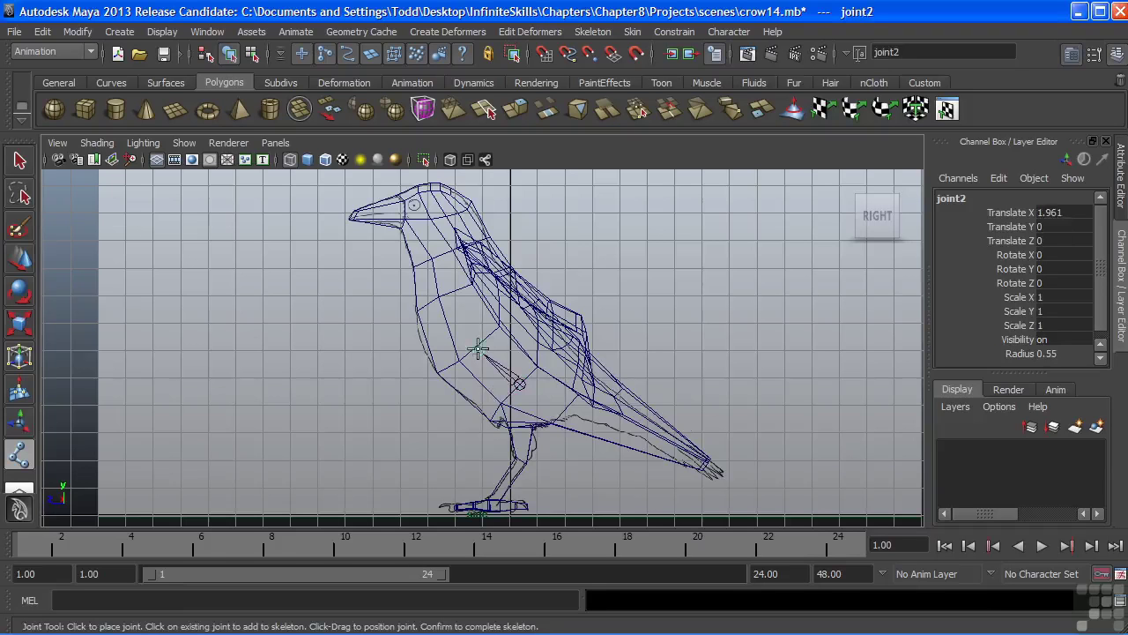
click(433, 255)
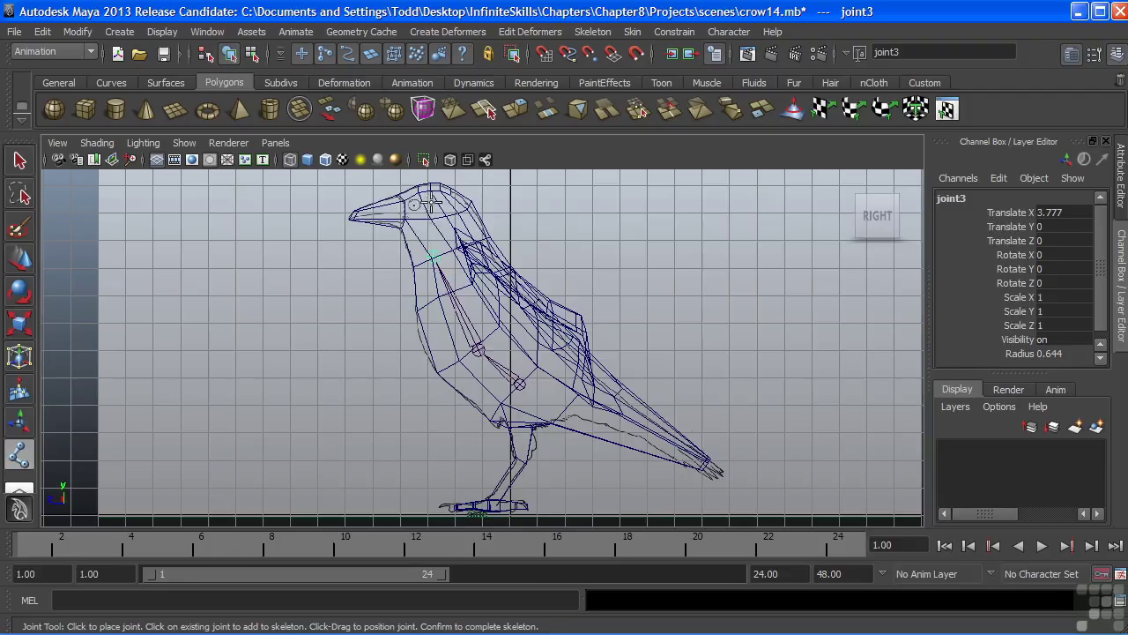
click(433, 201)
Fine-tune the head joint's position directly above the neck joint and finish the spine chain with the Move tool active.
mouse_move(433, 201)
middle_down()
mouse_move(445, 210)
mouse_move(404, 201)
mouse_move(444, 193)
mouse_move(449, 208)
middle_up()
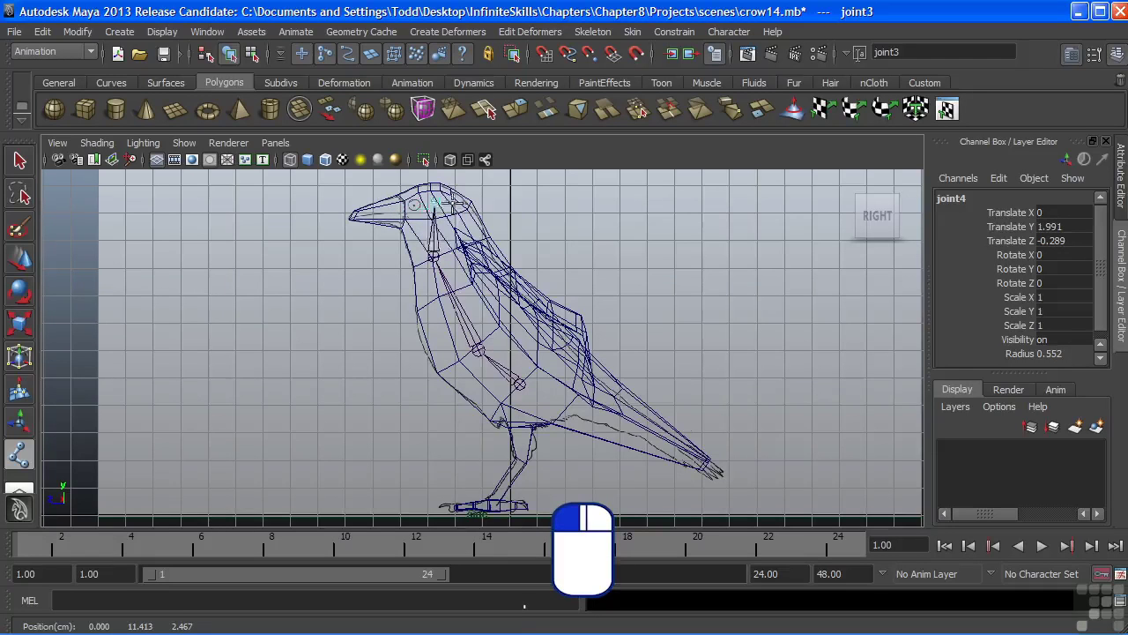
drag(452, 205, 435, 197)
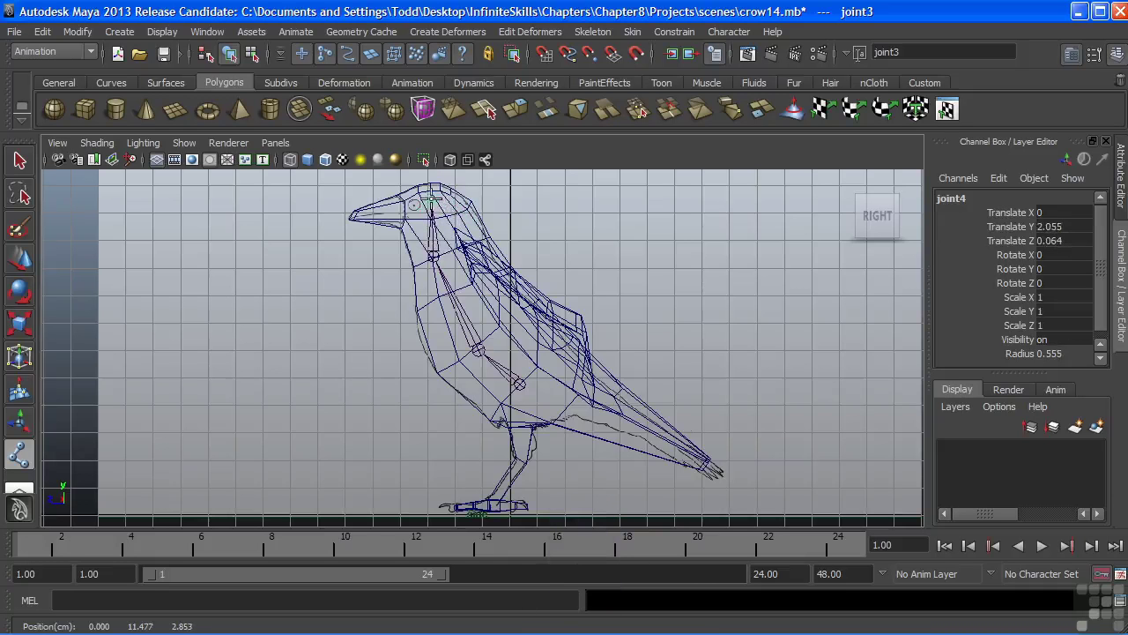
key(Return)
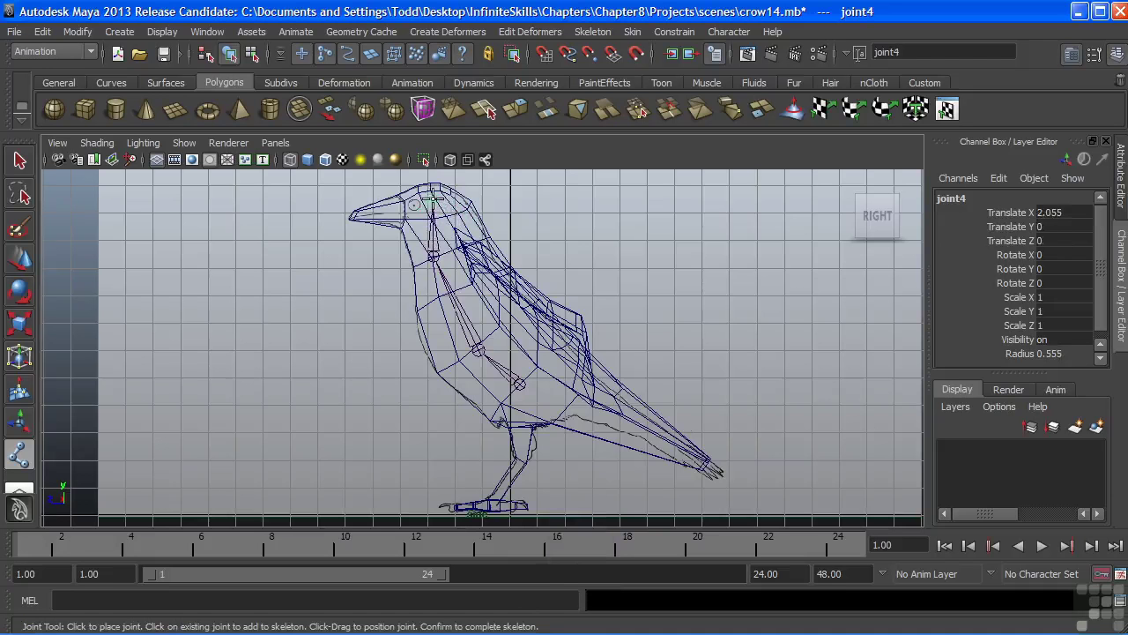
mouse_move(427, 201)
mouse_down()
mouse_move(423, 210)
mouse_move(434, 199)
mouse_up()
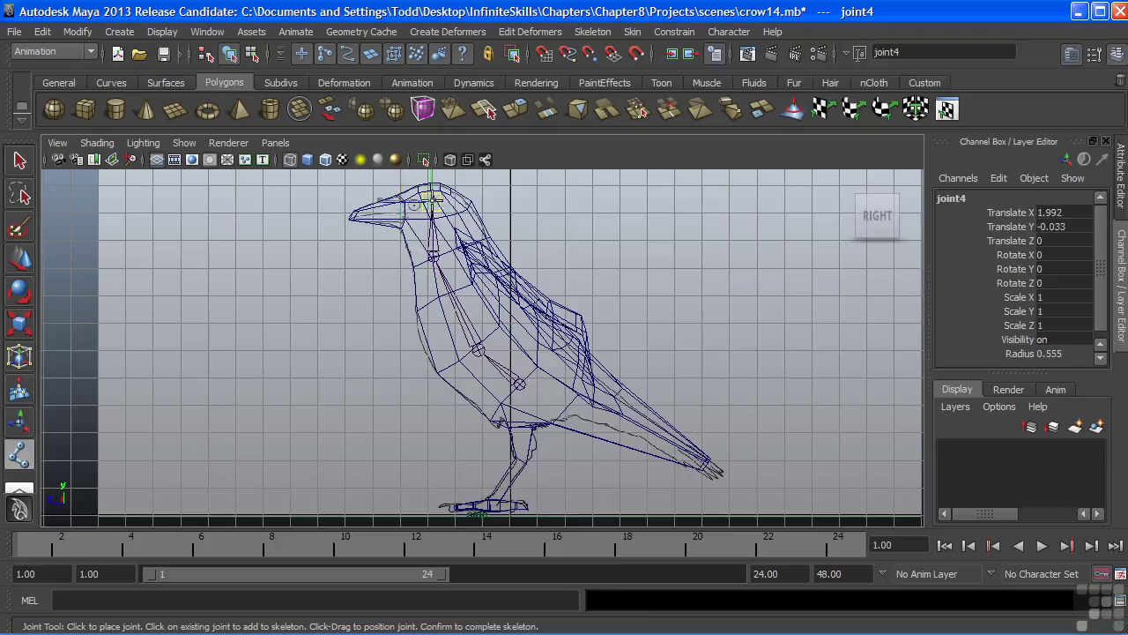
middle_drag(432, 201, 432, 199)
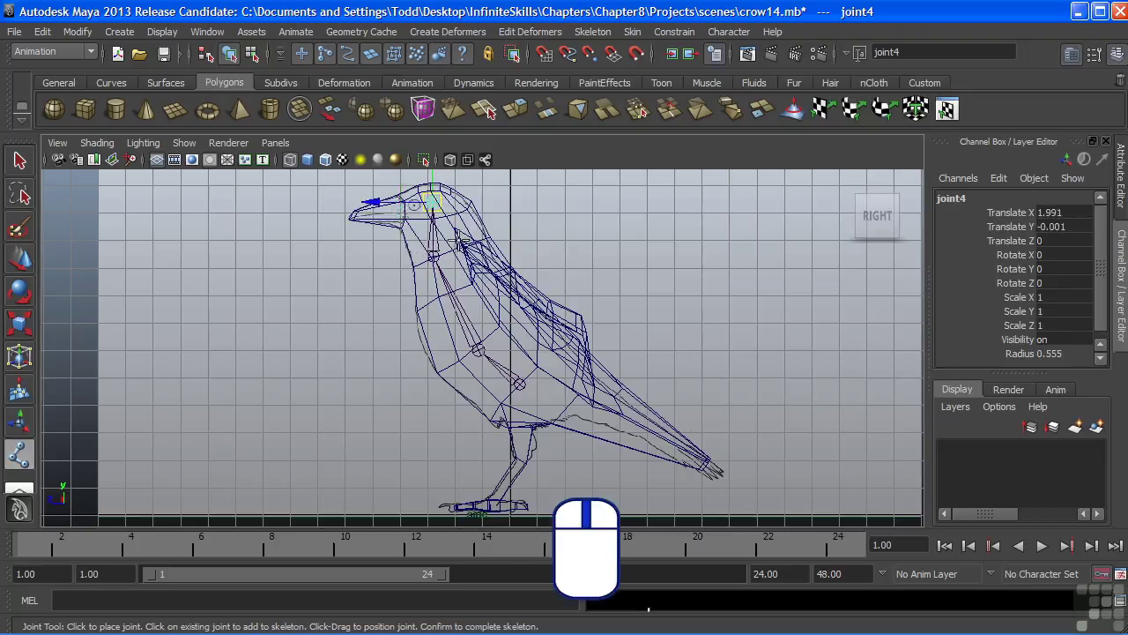
key(w)
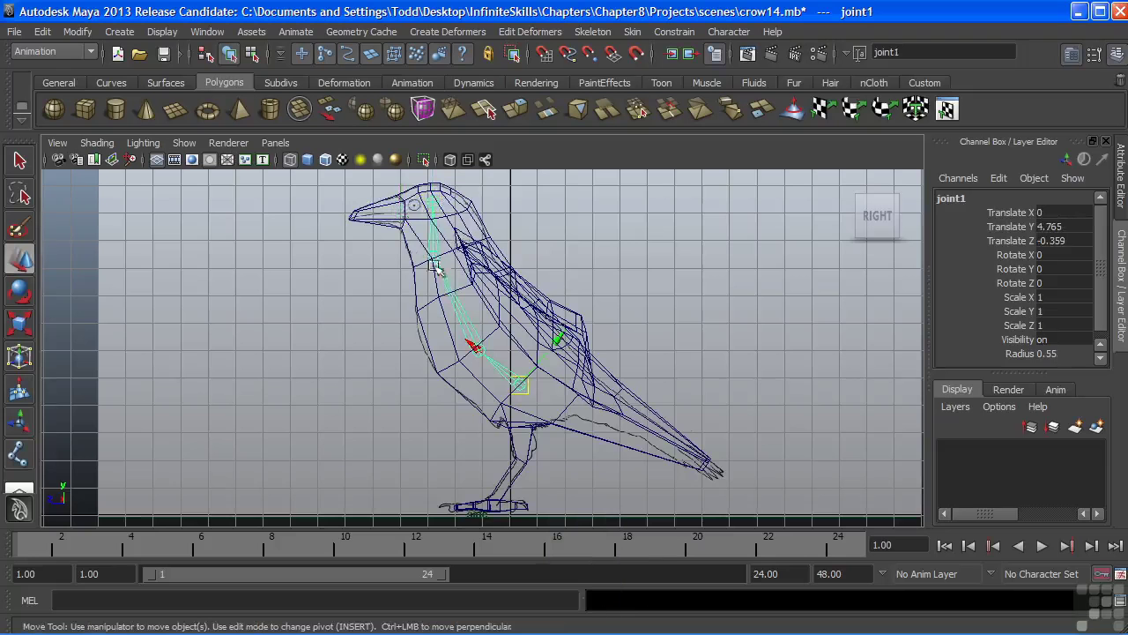
Try moving the spine chain slightly upward by its root joint, and undo the move.
alt+middle_drag(396, 273, 378, 303)
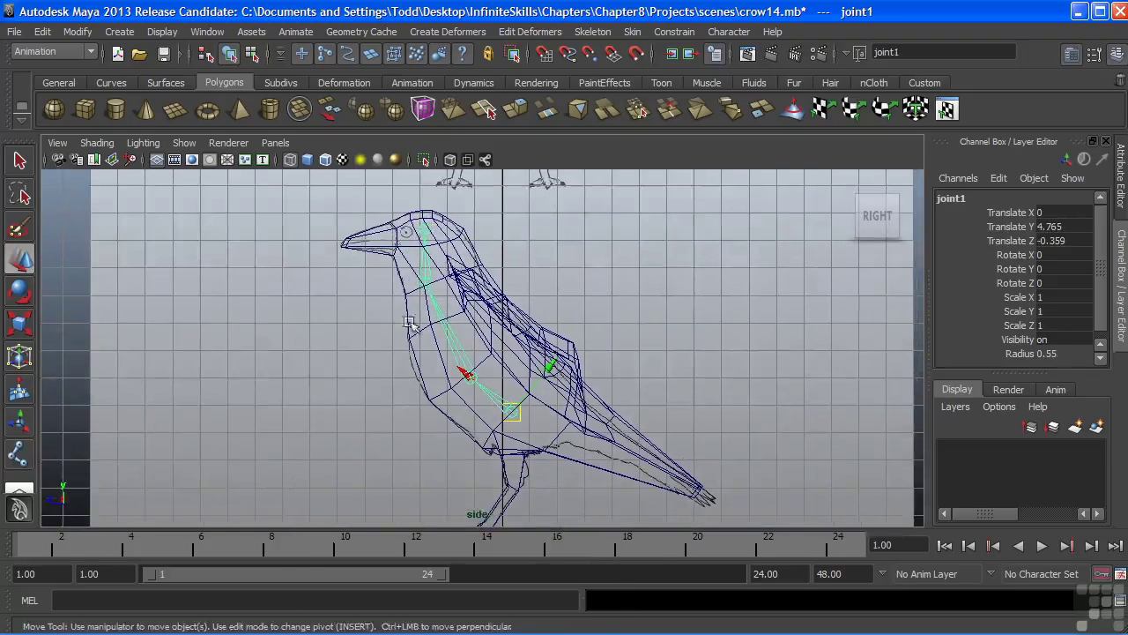
alt+right_drag(386, 349, 426, 348)
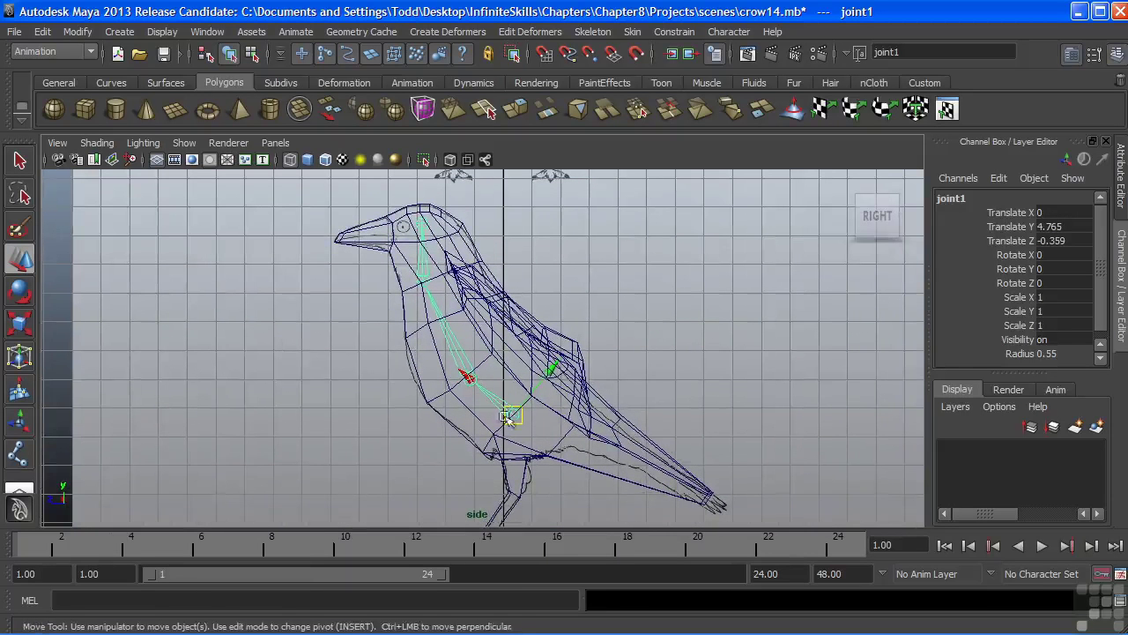
mouse_move(511, 416)
mouse_down()
mouse_move(485, 407)
mouse_move(423, 424)
mouse_move(505, 426)
mouse_move(445, 379)
mouse_move(473, 414)
mouse_move(494, 399)
mouse_move(474, 391)
mouse_move(484, 408)
mouse_move(510, 405)
mouse_up()
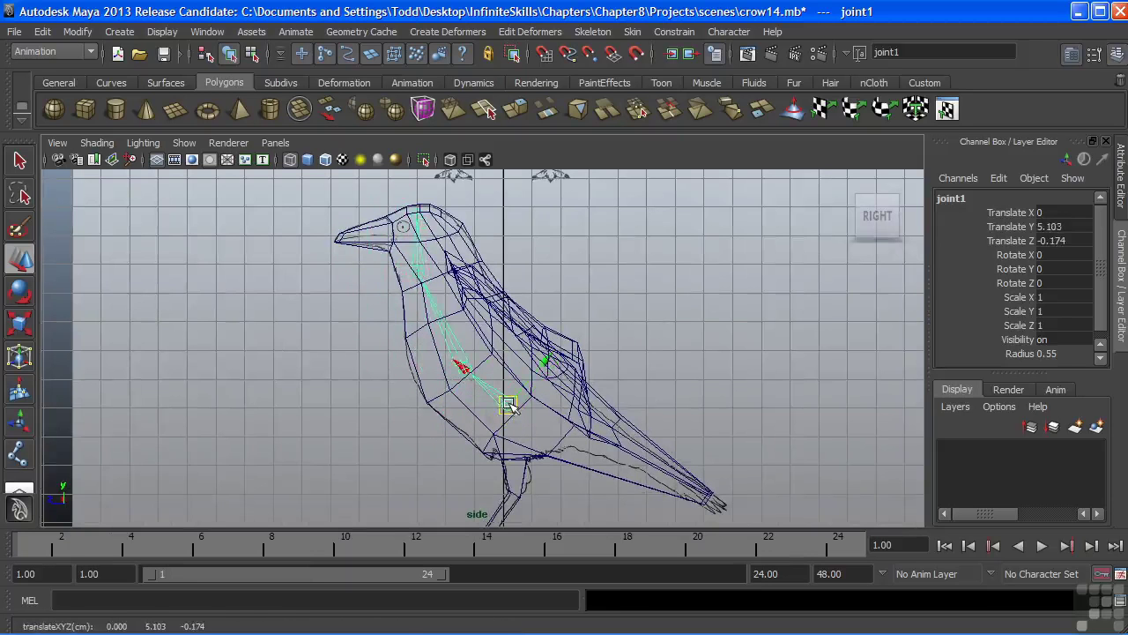
key(ctrl+z)
Switch to the maximized front view and frame the crow's body and left wing.
alt+middle_drag(519, 353, 507, 310)
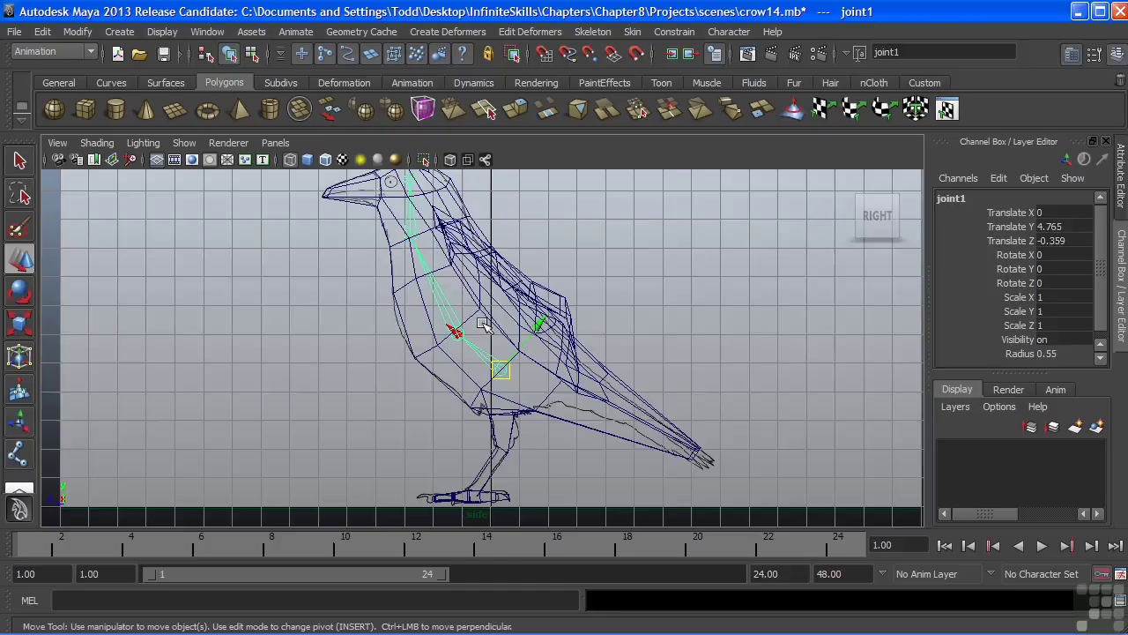
alt+middle_drag(499, 325, 485, 351)
key(space)
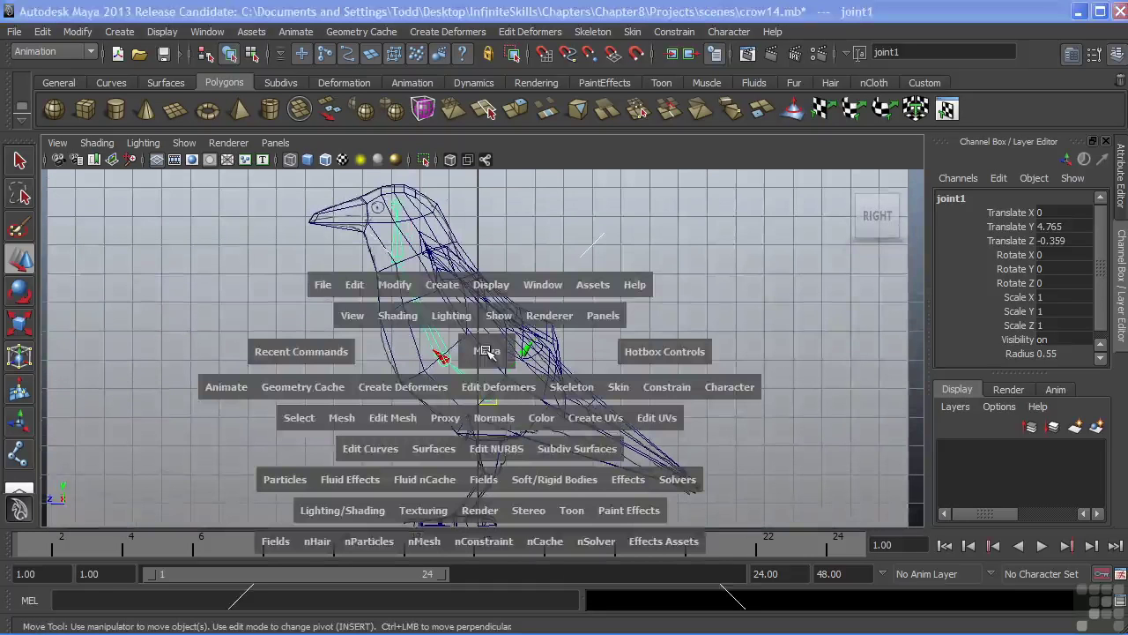
key(space)
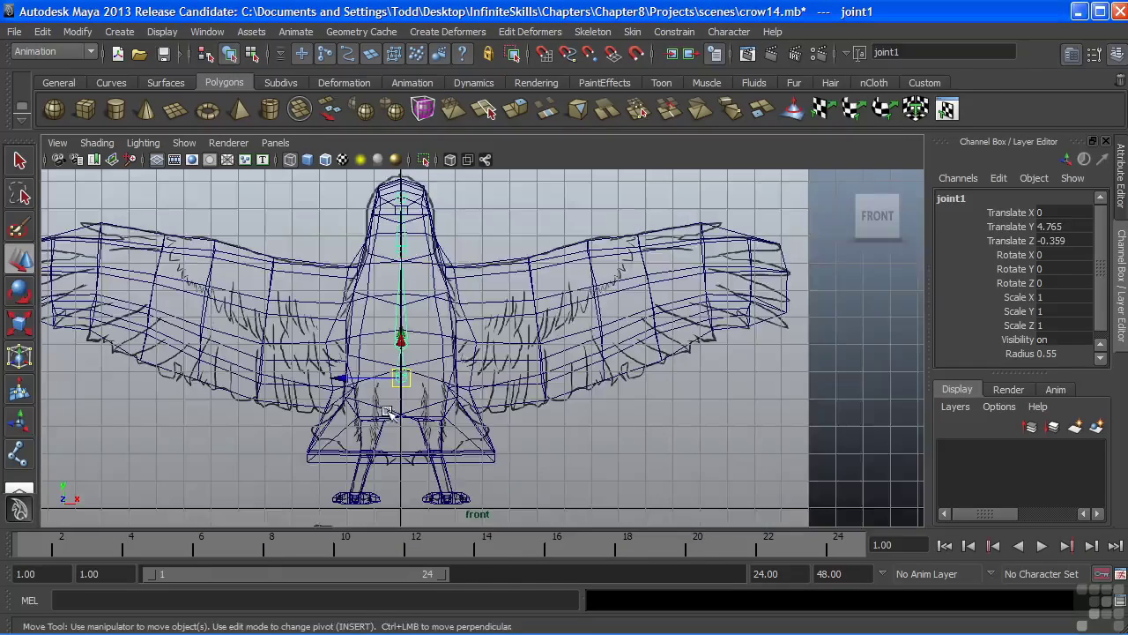
alt+right_drag(423, 356, 489, 356)
alt+middle_drag(488, 355, 489, 362)
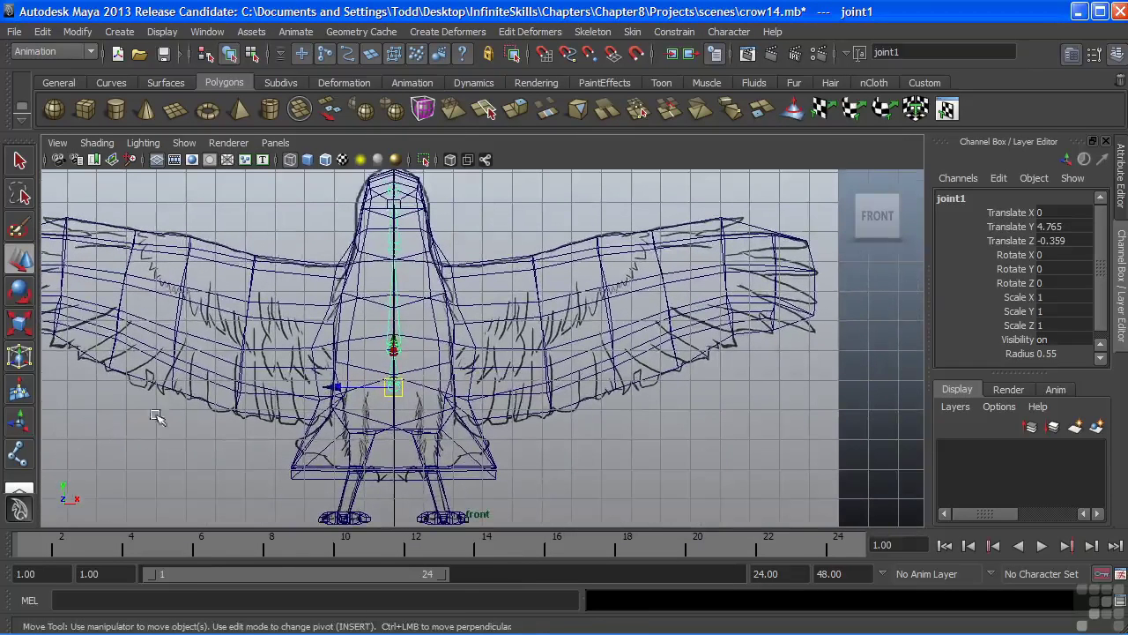
Build a separate seven-joint chain with the Joint Tool along the crow's left wing, from the shoulder to the wing tip.
click(19, 453)
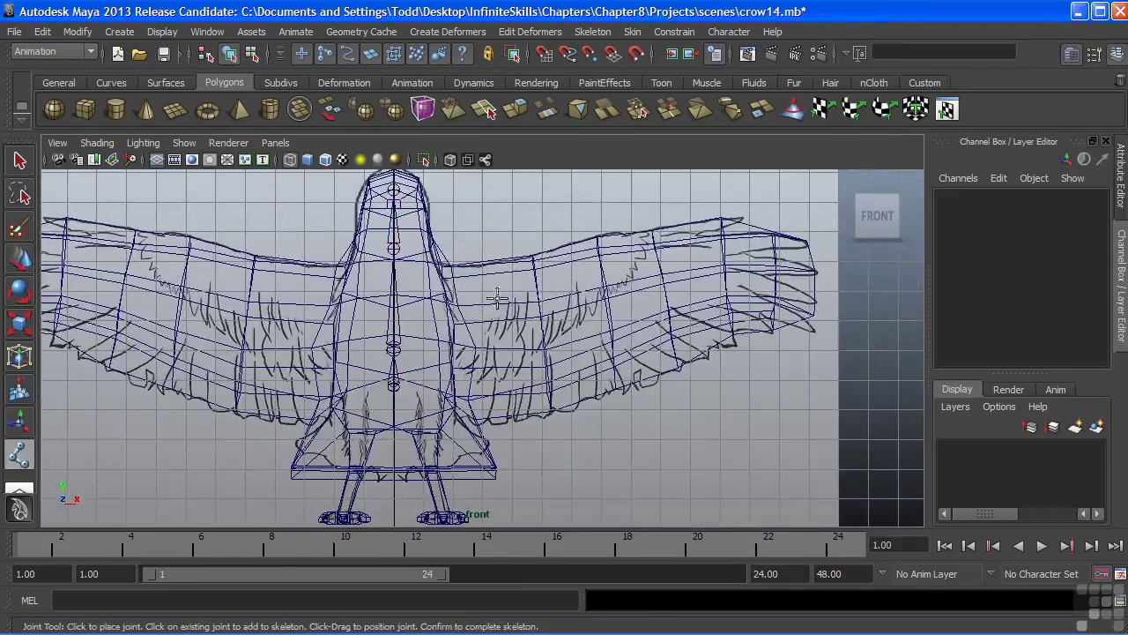
click(457, 305)
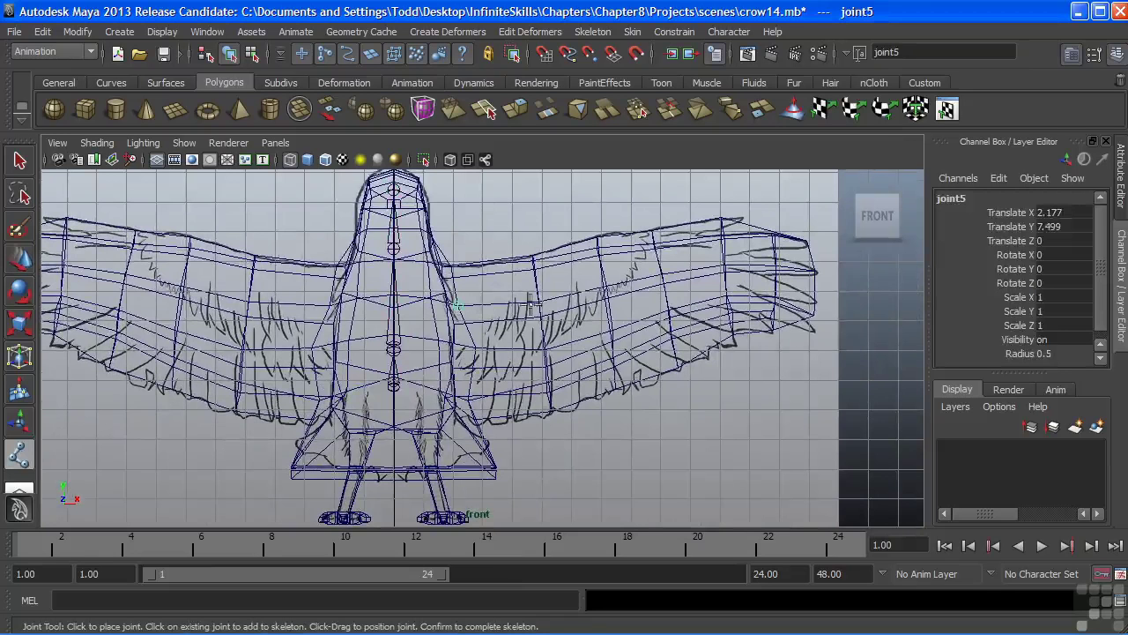
click(540, 302)
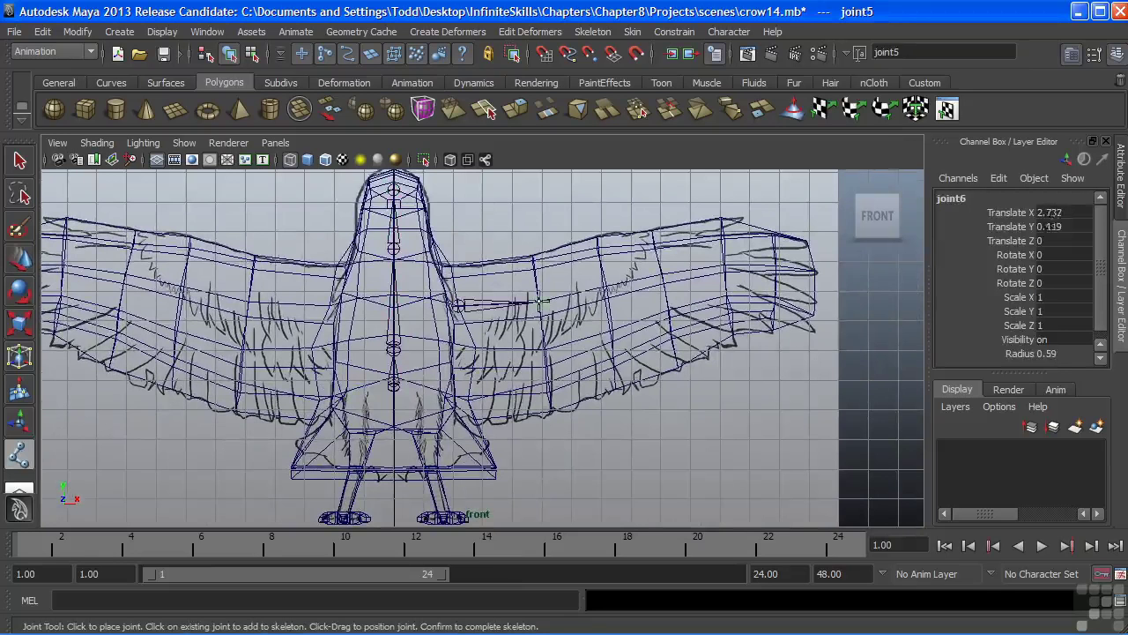
click(608, 284)
click(663, 273)
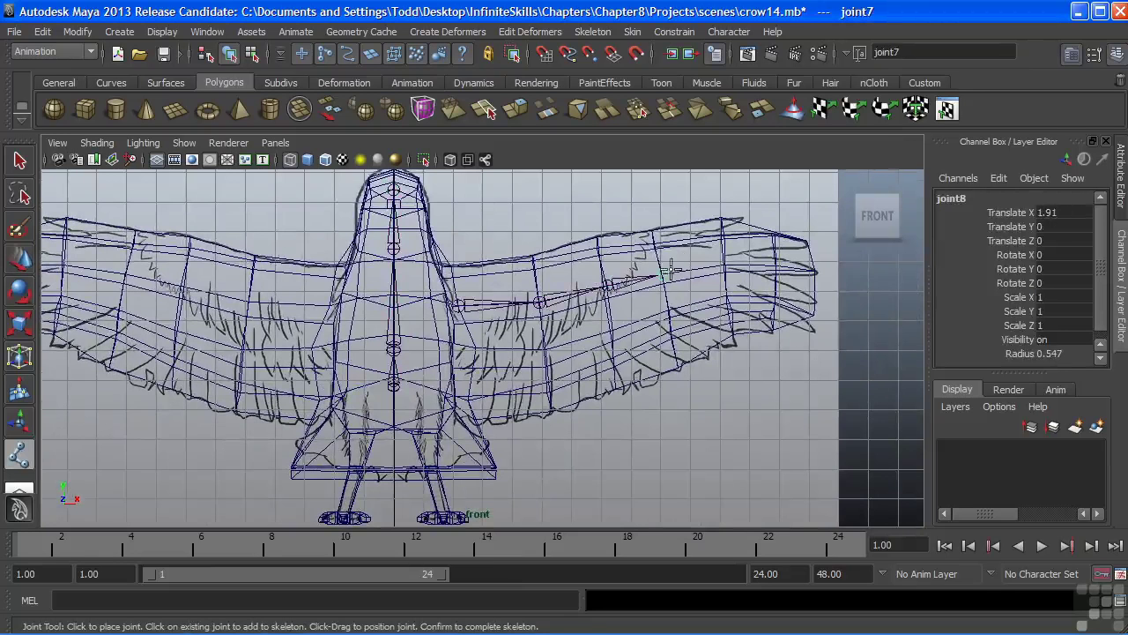
click(721, 263)
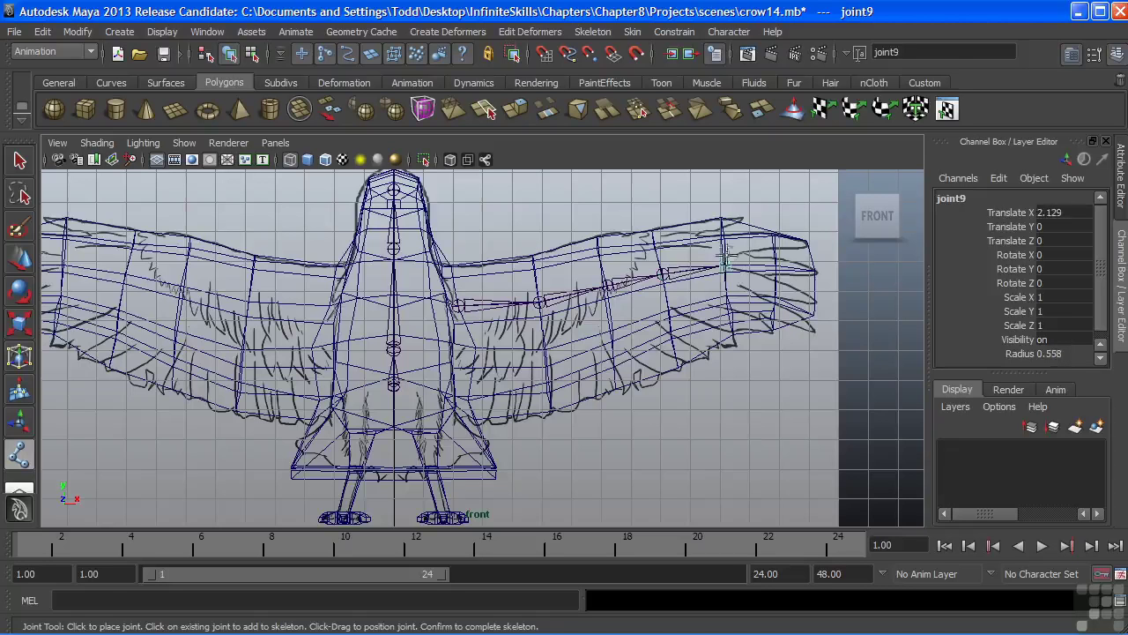
click(781, 264)
click(809, 274)
key(Return)
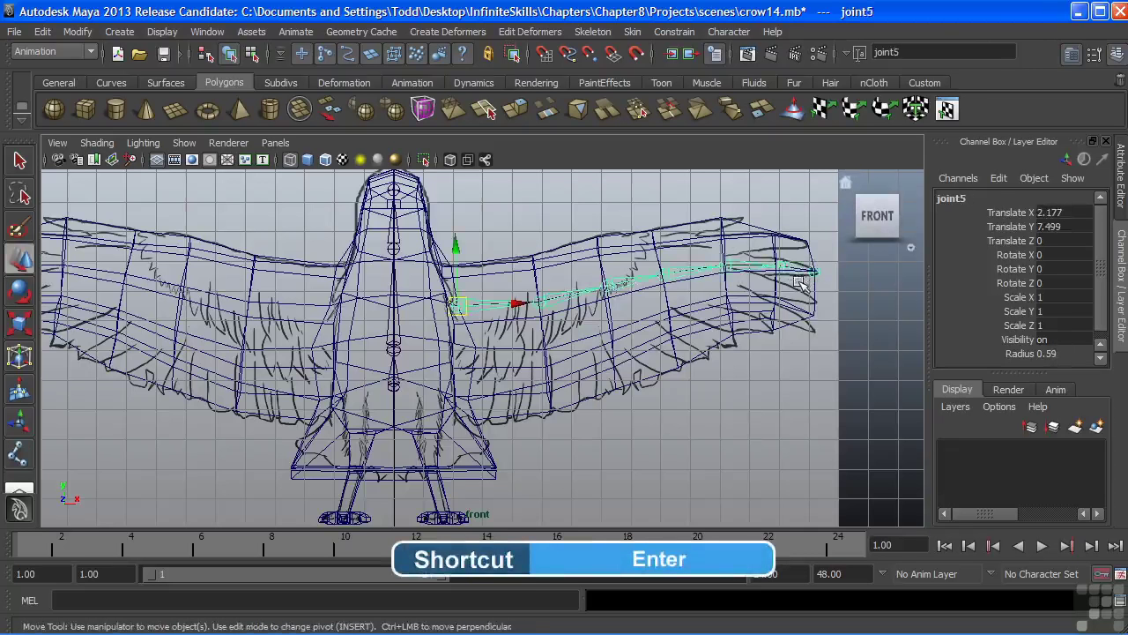
In the maximized perspective view, show the model as wireframe and move the wing joint chain forward to Translate Z of about 0.307.
key(space)
key(space)
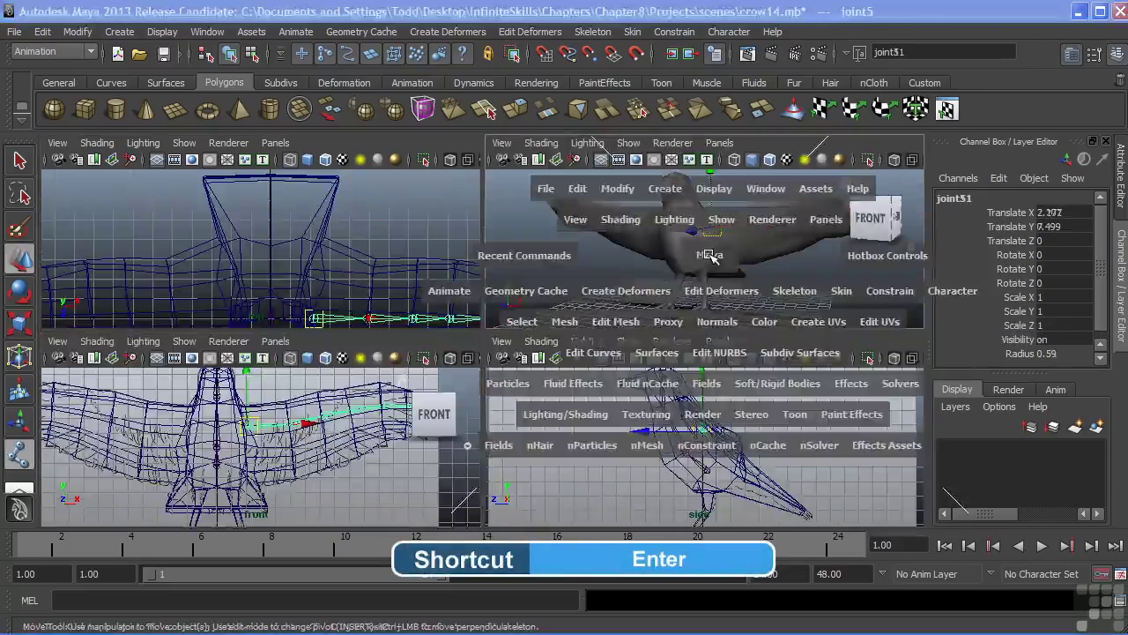
mouse_move(700, 255)
alt+mouse_down()
mouse_move(564, 324)
mouse_move(491, 327)
mouse_move(607, 360)
mouse_move(653, 360)
mouse_move(463, 329)
mouse_move(546, 340)
mouse_move(473, 327)
mouse_move(537, 338)
alt+mouse_up()
key(4)
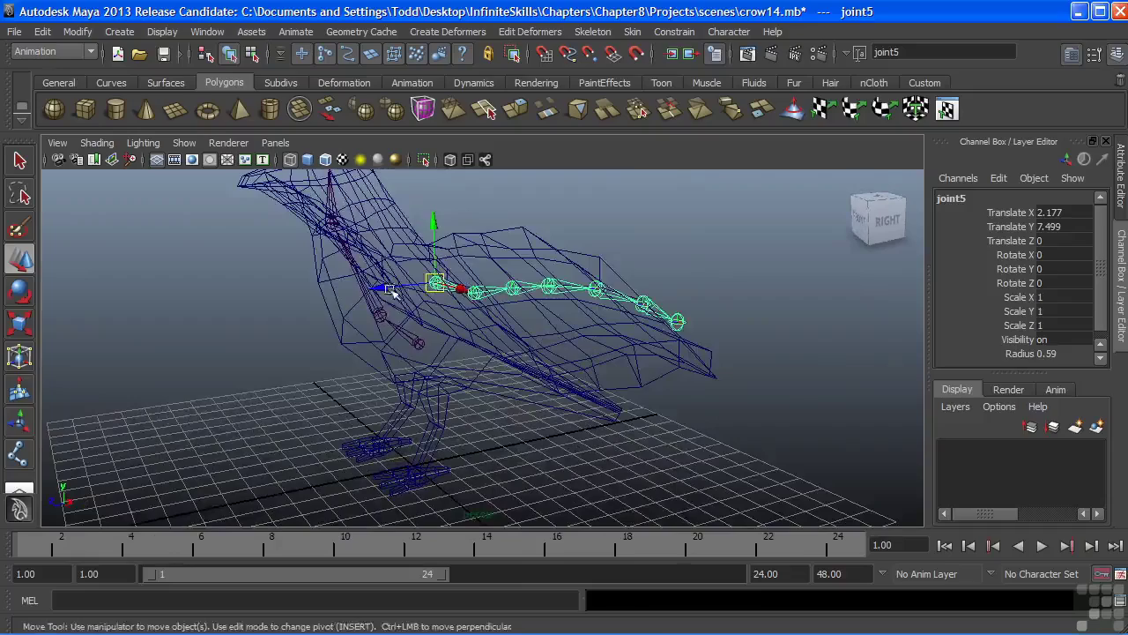
drag(382, 290, 443, 344)
drag(380, 282, 377, 282)
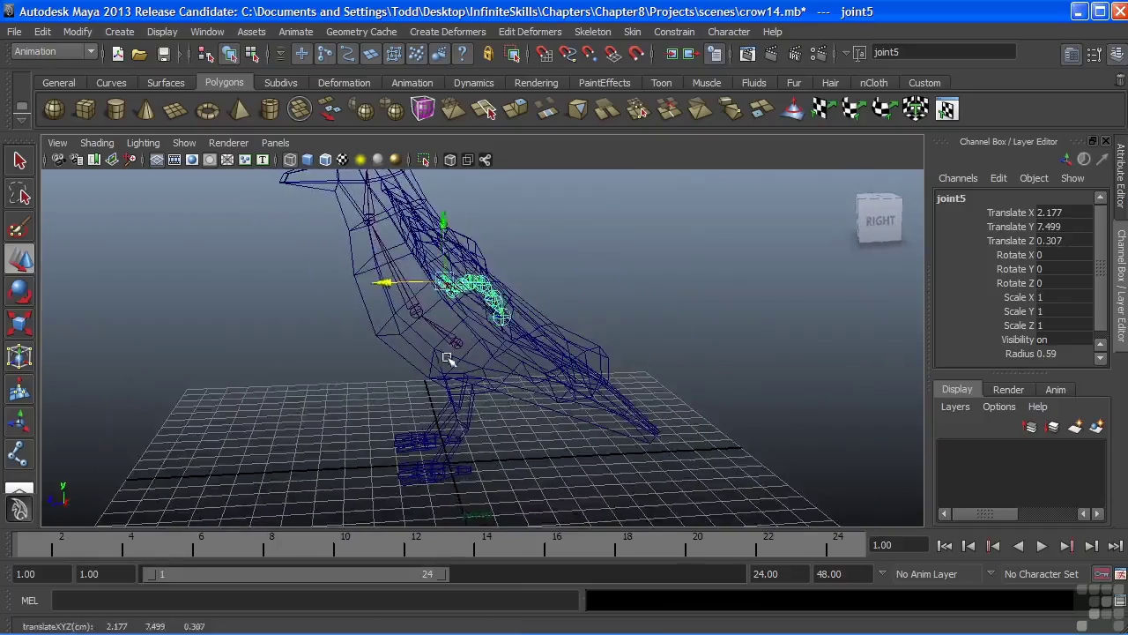
alt+drag(447, 358, 520, 263)
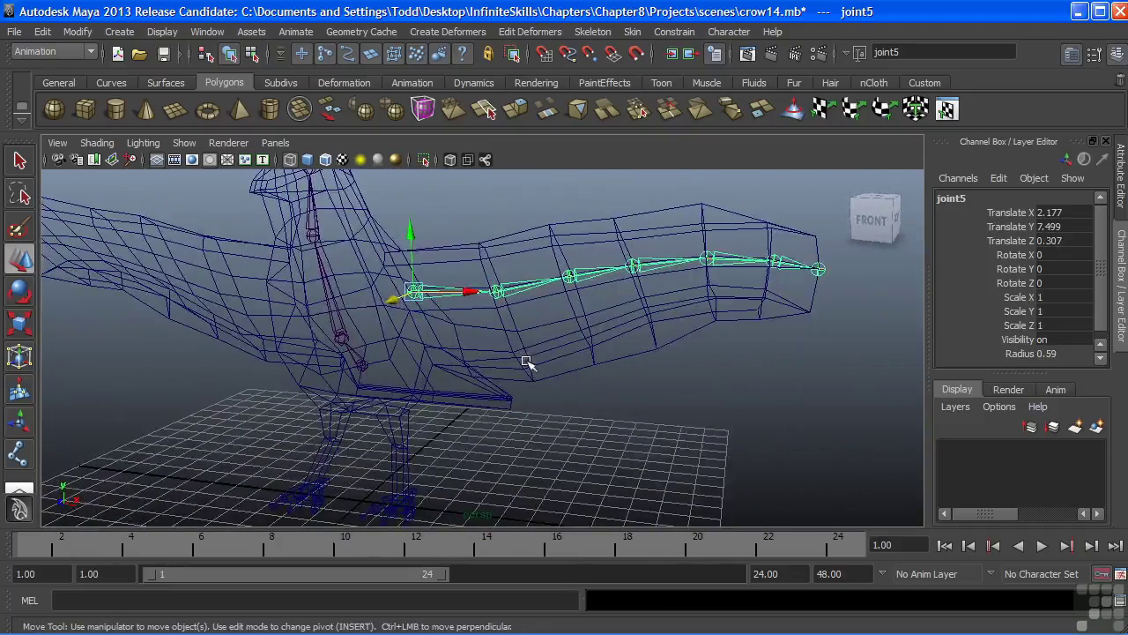
Try rotating the wing chain about Z at its shoulder joint, and undo the rotation.
key(e)
alt+drag(522, 355, 492, 346)
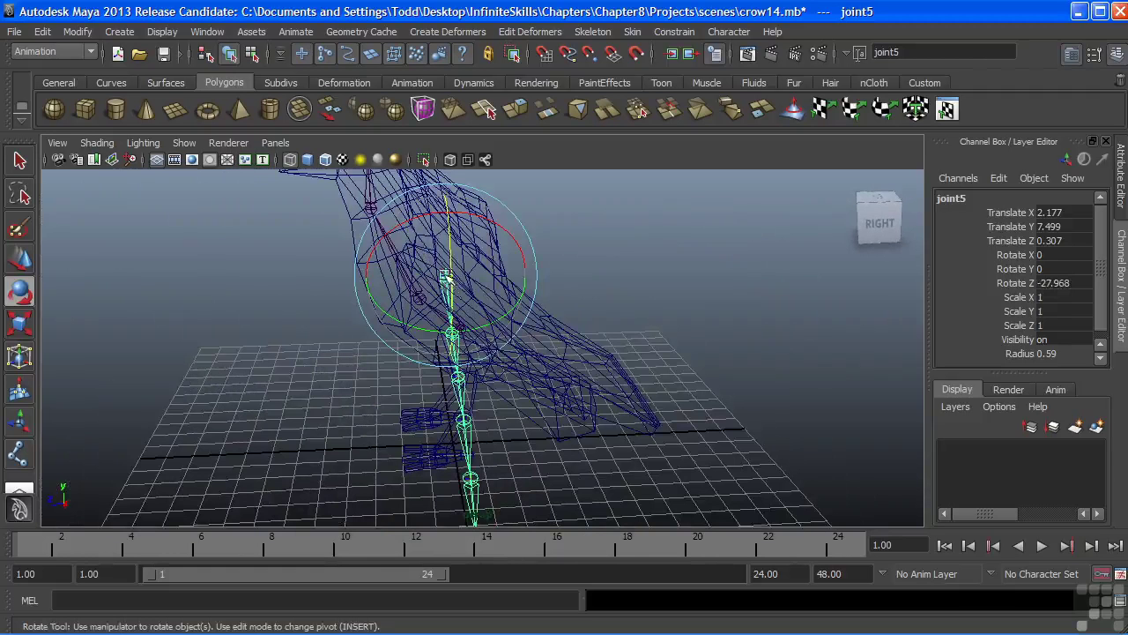
key(ctrl+z)
Rotate the wing chain at the shoulder joint to about 46 degrees in X to follow the wing's slope.
alt+drag(450, 299, 462, 320)
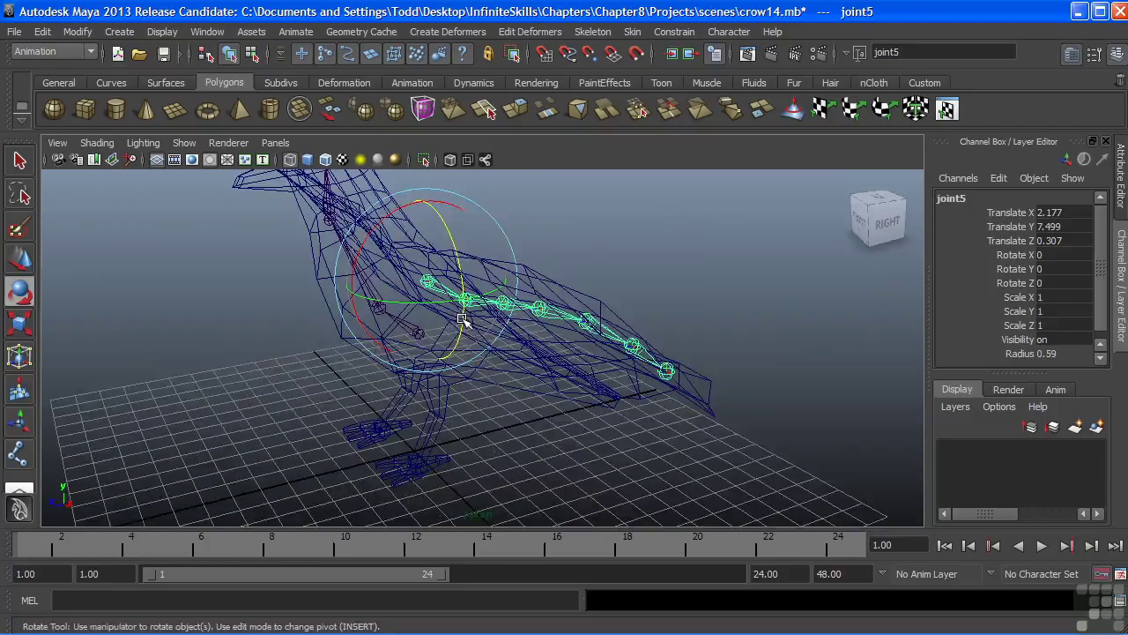
drag(393, 215, 365, 235)
alt+drag(445, 304, 394, 296)
drag(473, 201, 446, 192)
alt+drag(446, 193, 486, 214)
alt+drag(487, 213, 485, 268)
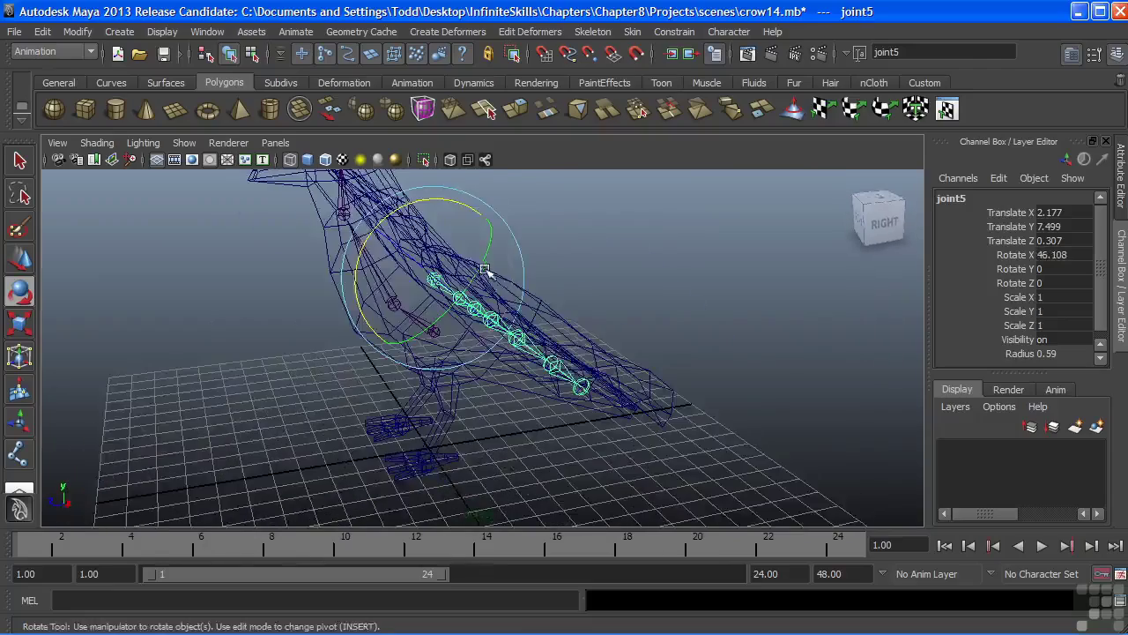
Fine-tune the shoulder joint to about 2.4 degrees in Y and 2.5 in Z, and move it to about 2.189, 7.476, 0.329.
key(w)
alt+drag(504, 351, 580, 327)
key(e)
drag(442, 402, 447, 398)
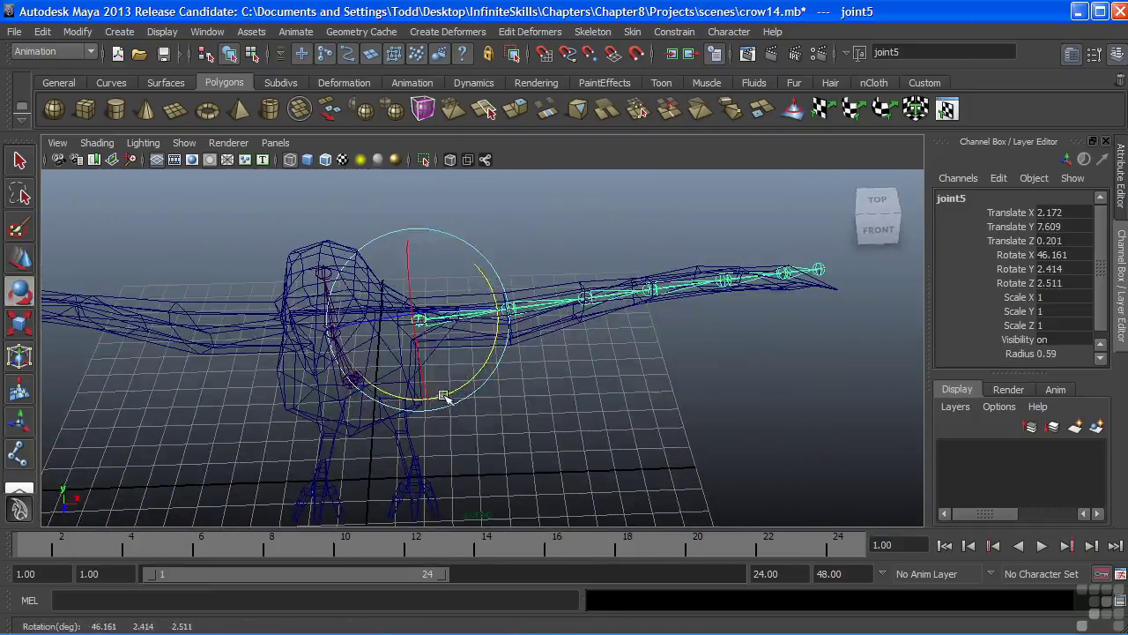
key(w)
drag(428, 379, 428, 383)
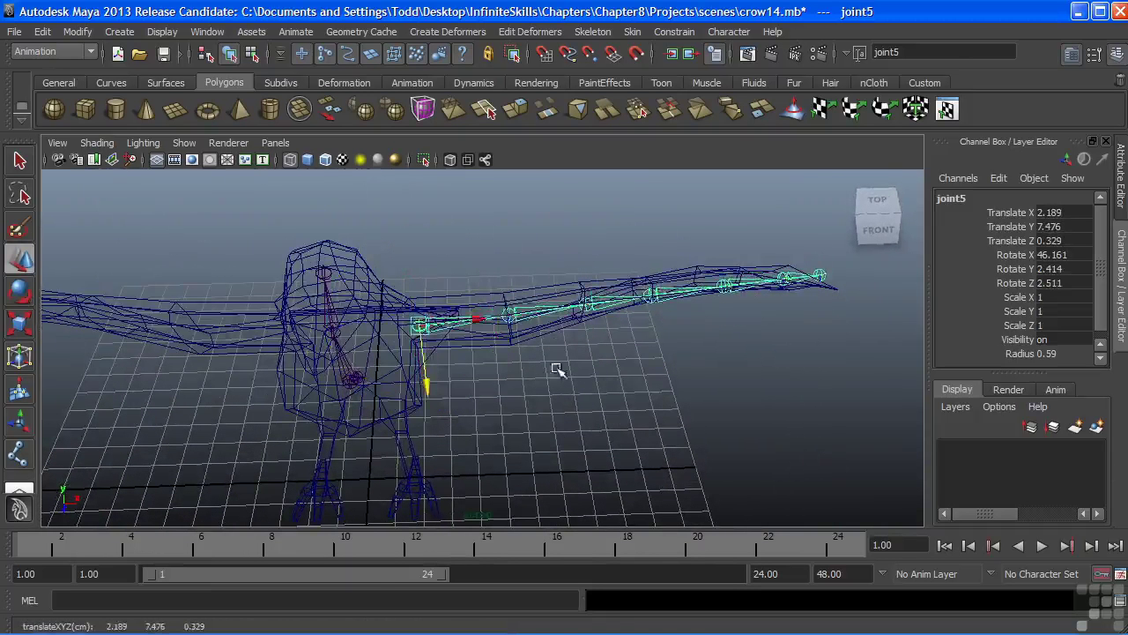
Walk down the wing chain towards the tip, nudging the fourth joint to about 1.91, 0.019, -0.017 to keep it inside the wing.
mouse_move(639, 353)
alt+mouse_down()
mouse_move(625, 340)
mouse_move(635, 361)
mouse_move(642, 352)
alt+mouse_up()
key(Down)
key(Down)
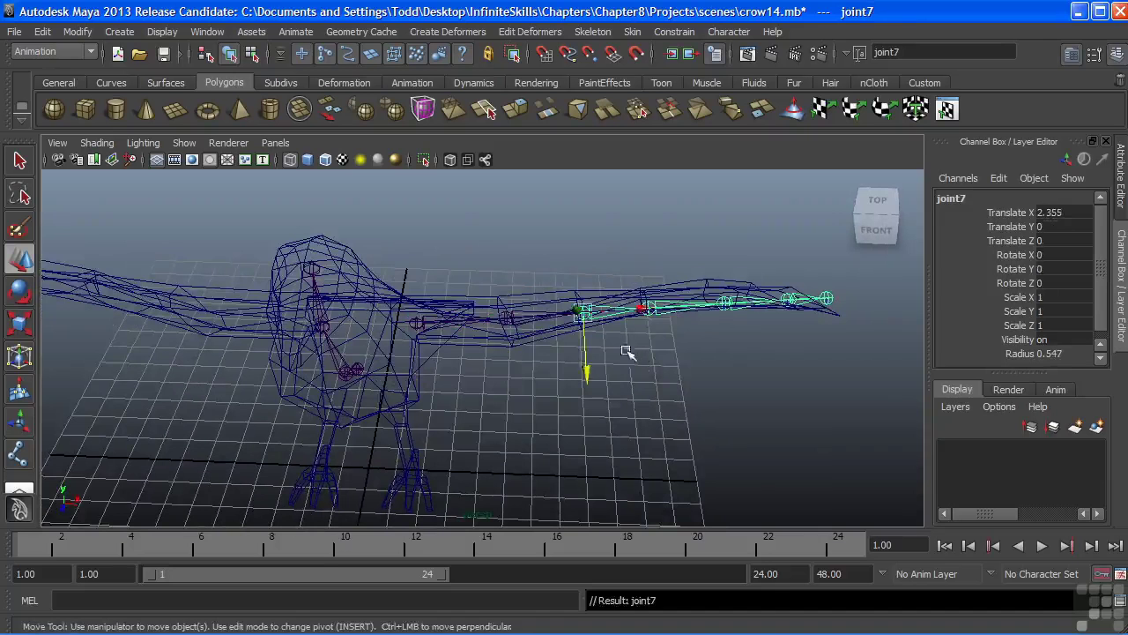
key(Down)
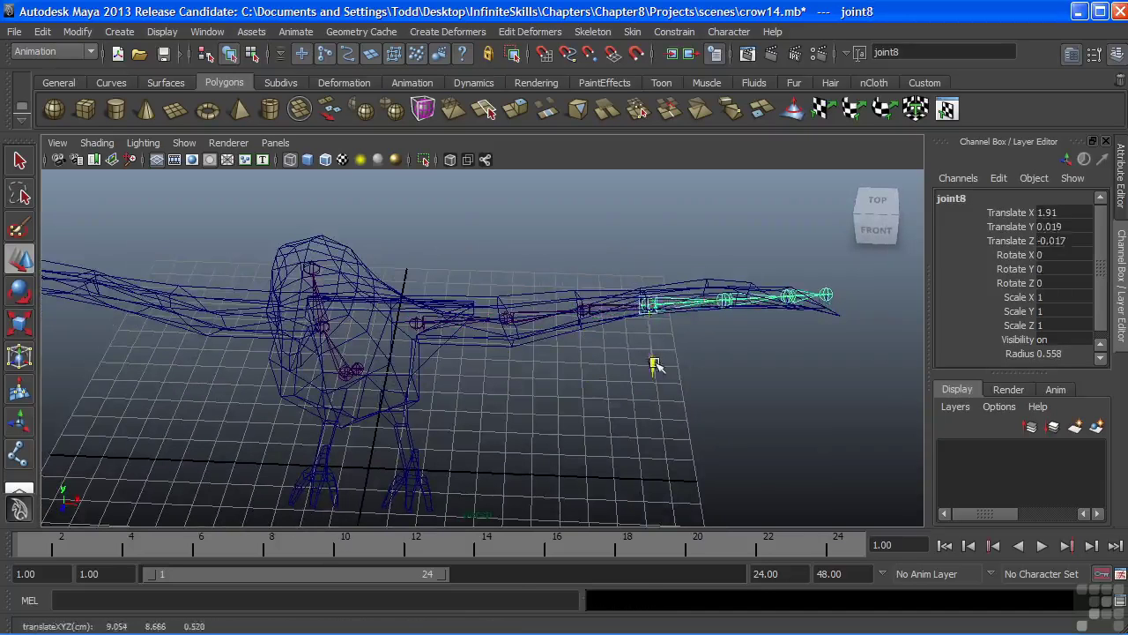
key(Down)
key(Down)
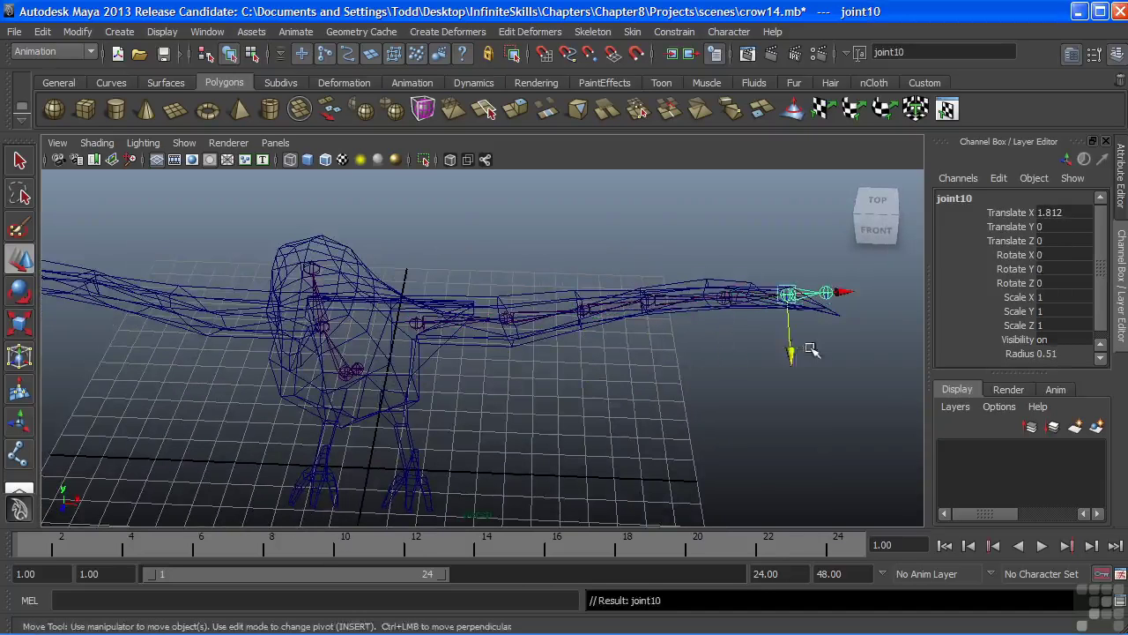
Step up and down the wing joint hierarchy to check each joint's placement inside the wing, ending at the shoulder joint.
alt+drag(793, 352, 662, 349)
key(Up)
key(Up)
key(Up)
key(Up)
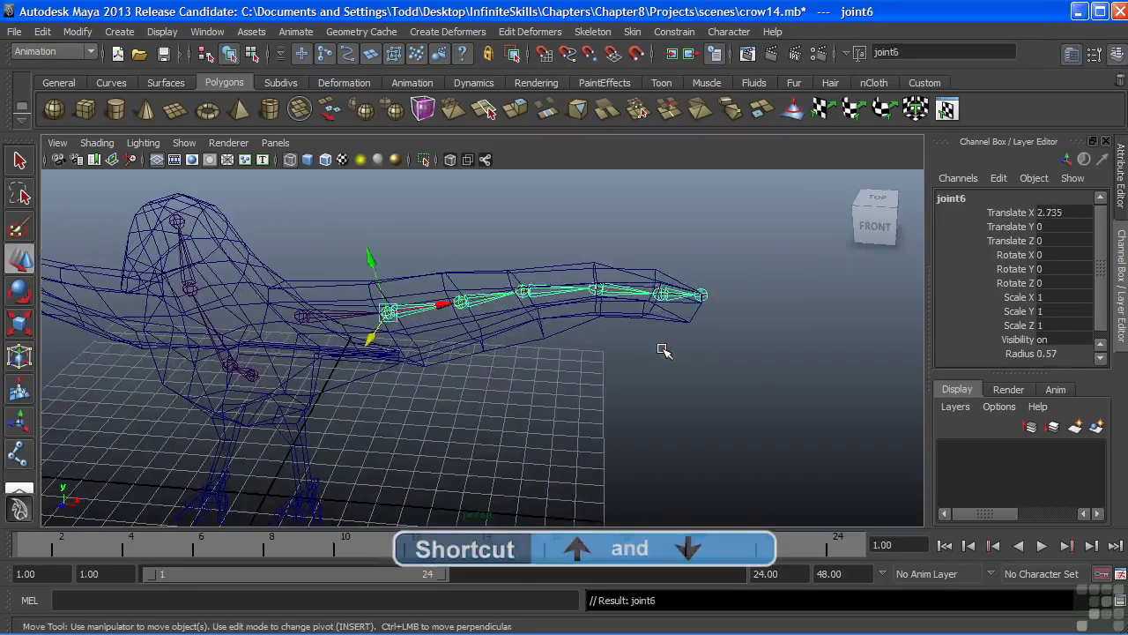
key(Down)
key(Down)
key(Down)
key(Down)
key(Down)
drag(708, 351, 559, 327)
key(Up)
key(Up)
key(Up)
key(Up)
key(Up)
key(Up)
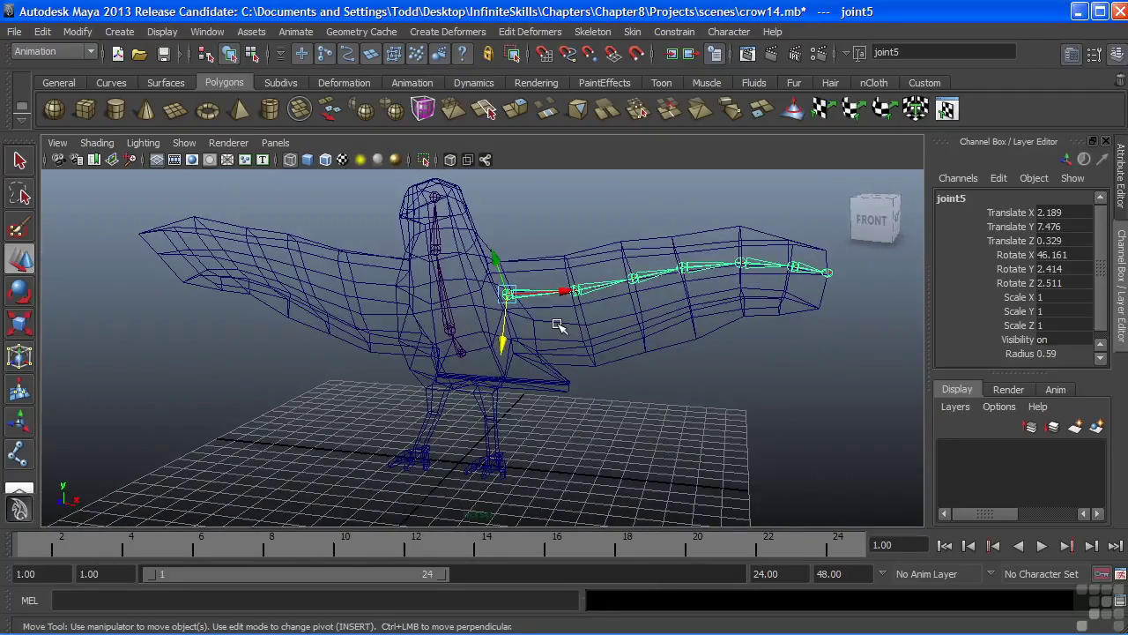
Build a separate three-joint leg chain with the Joint Tool in the side view, from the hip through the knee to the foot.
key(space)
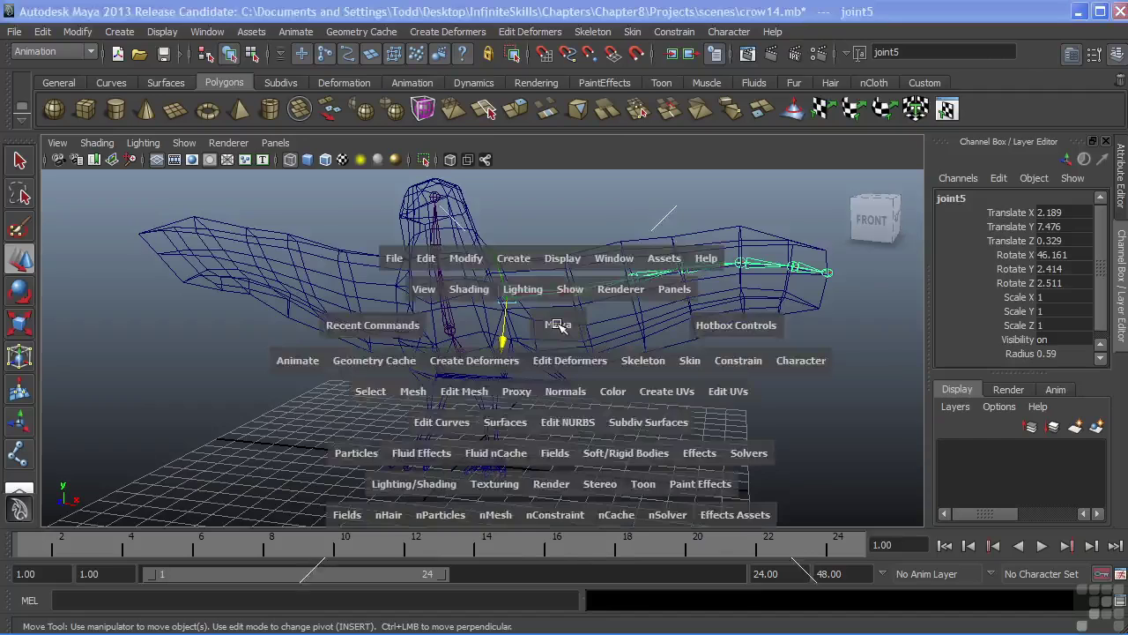
key(space)
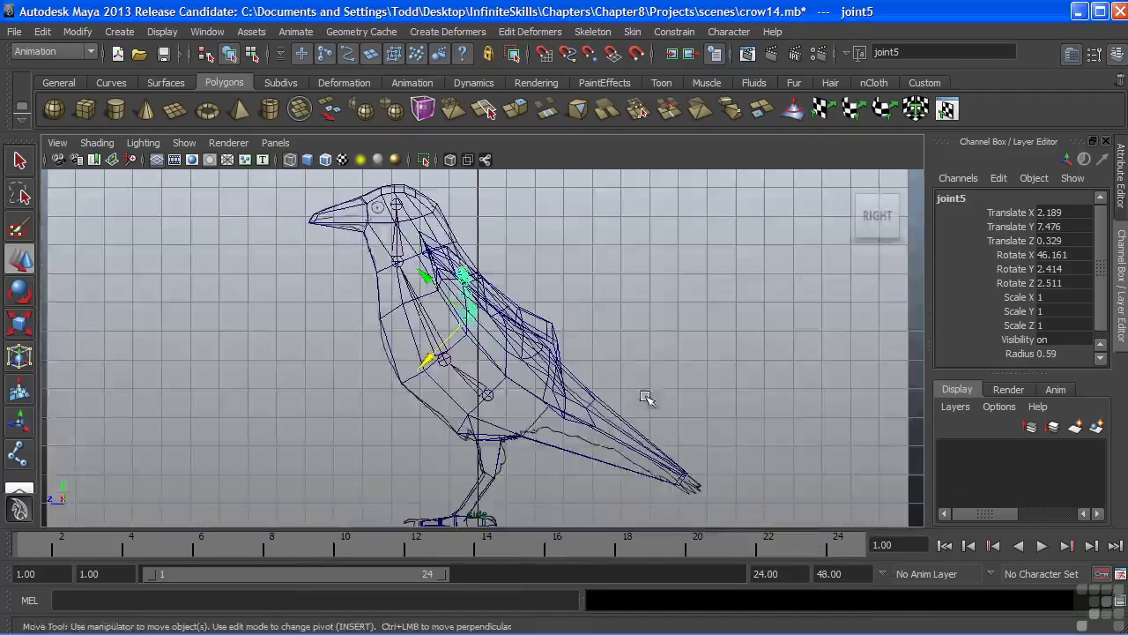
alt+middle_drag(647, 398, 617, 262)
alt+right_drag(617, 262, 620, 292)
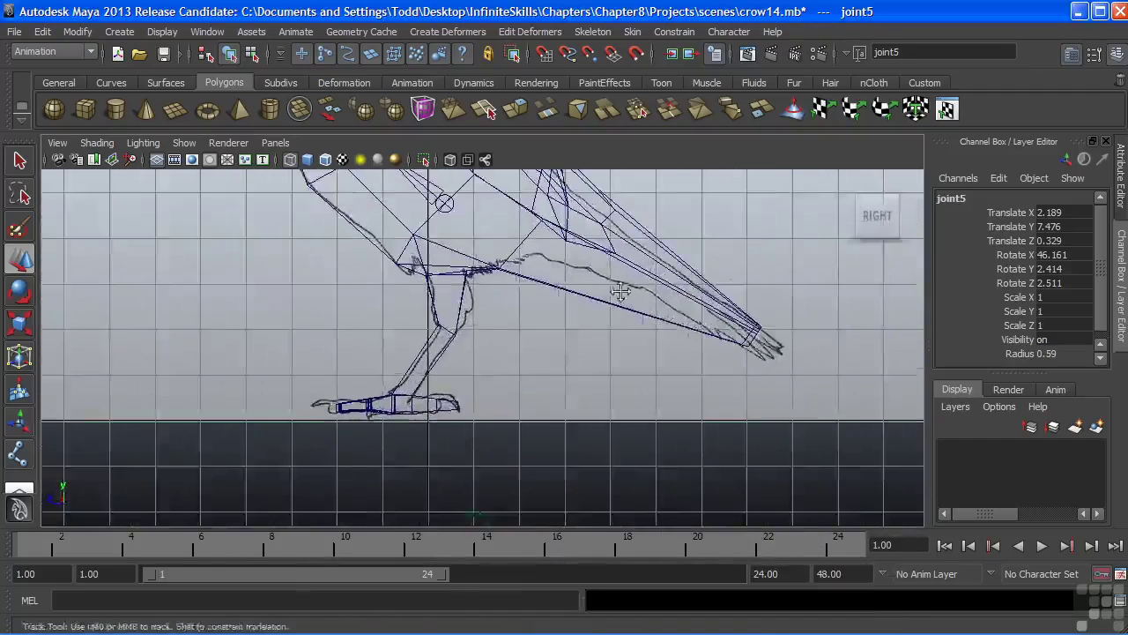
alt+middle_drag(619, 292, 701, 339)
alt+right_drag(473, 340, 523, 319)
mouse_move(523, 317)
alt+middle_down()
mouse_move(537, 319)
mouse_move(513, 328)
alt+middle_up()
click(21, 455)
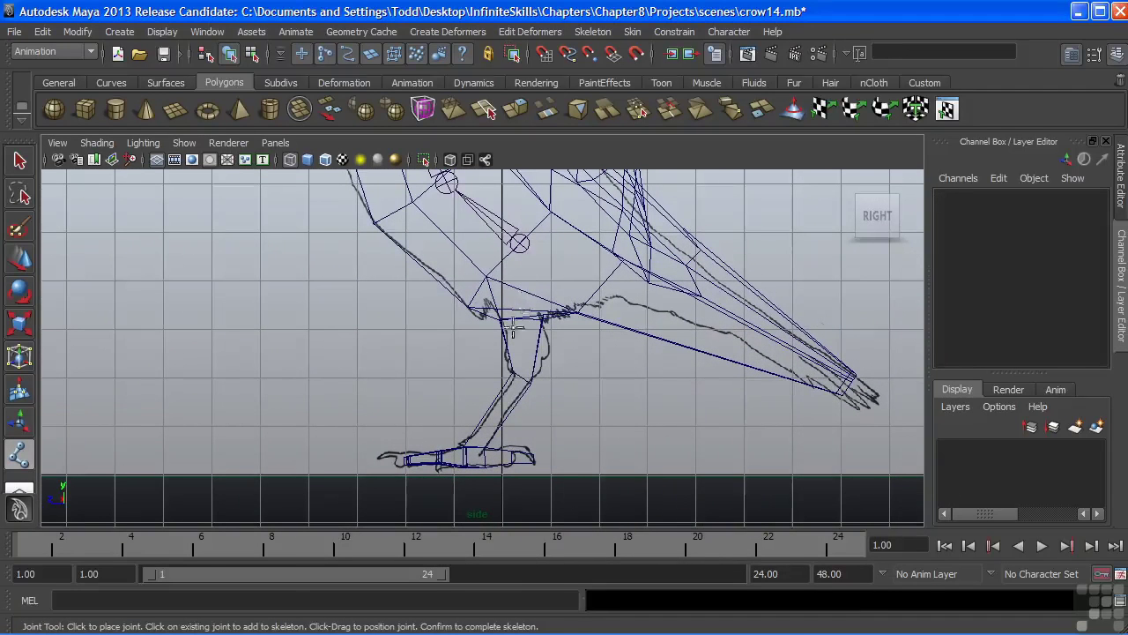
click(516, 299)
click(519, 377)
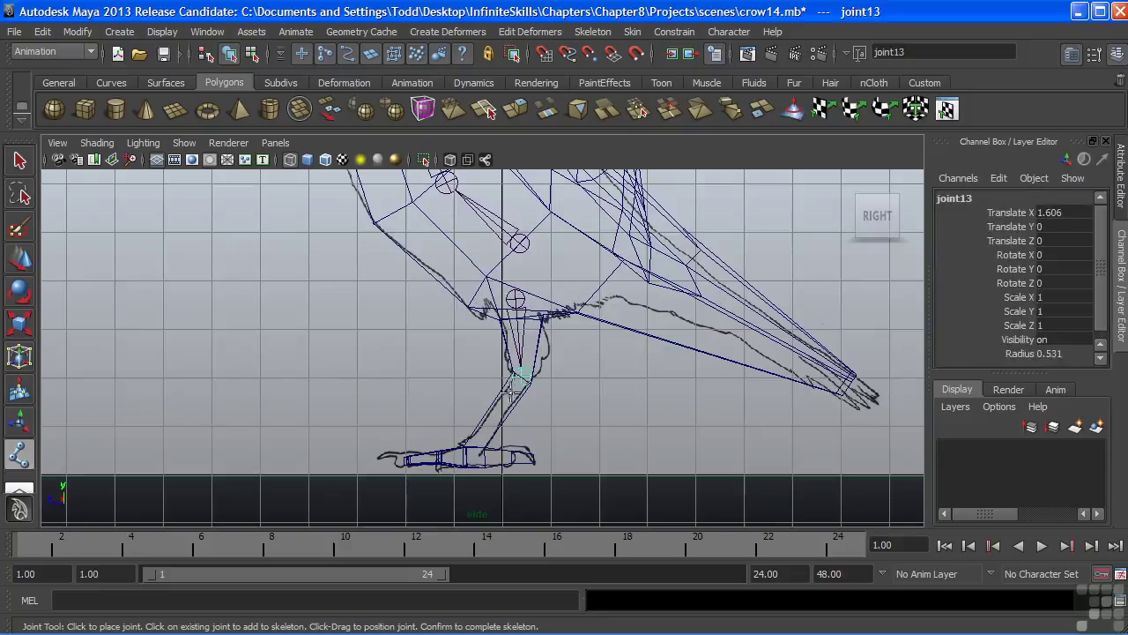
click(473, 456)
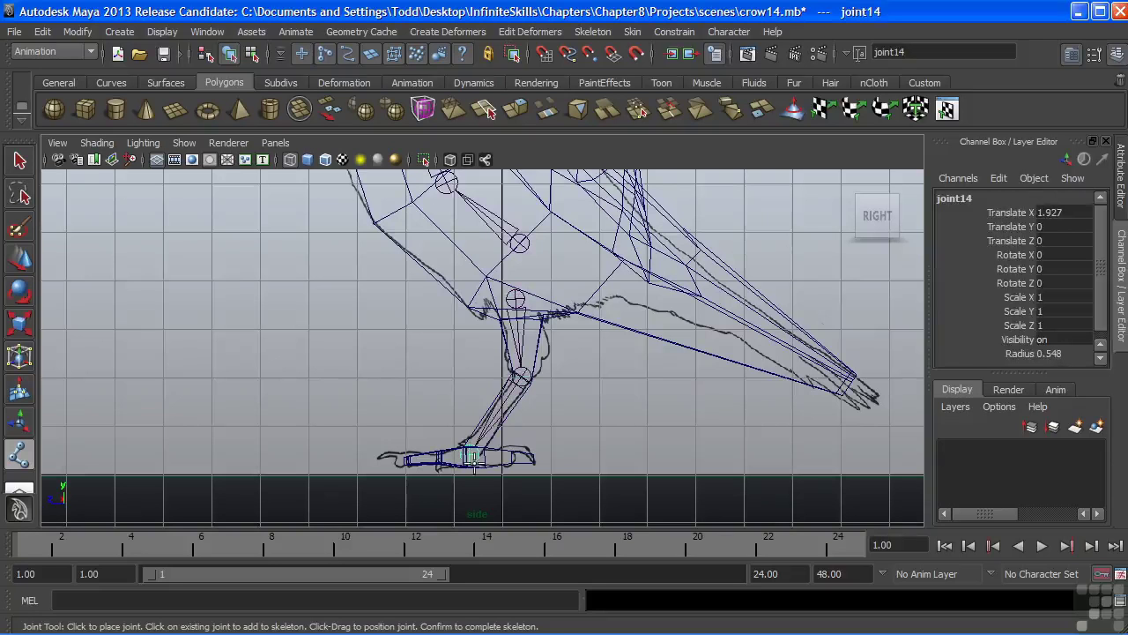
key(w)
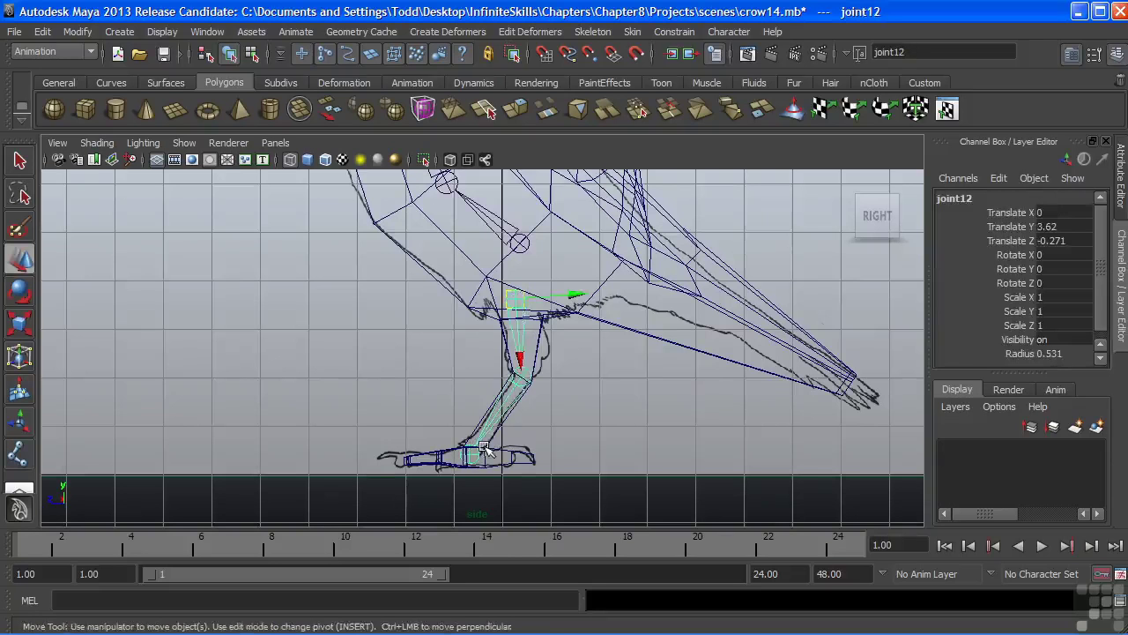
Try rotating the leg chain at the hip joint and at the knee joint, undoing each rotation.
mouse_move(488, 415)
alt+middle_down()
mouse_move(484, 393)
mouse_move(486, 410)
alt+middle_up()
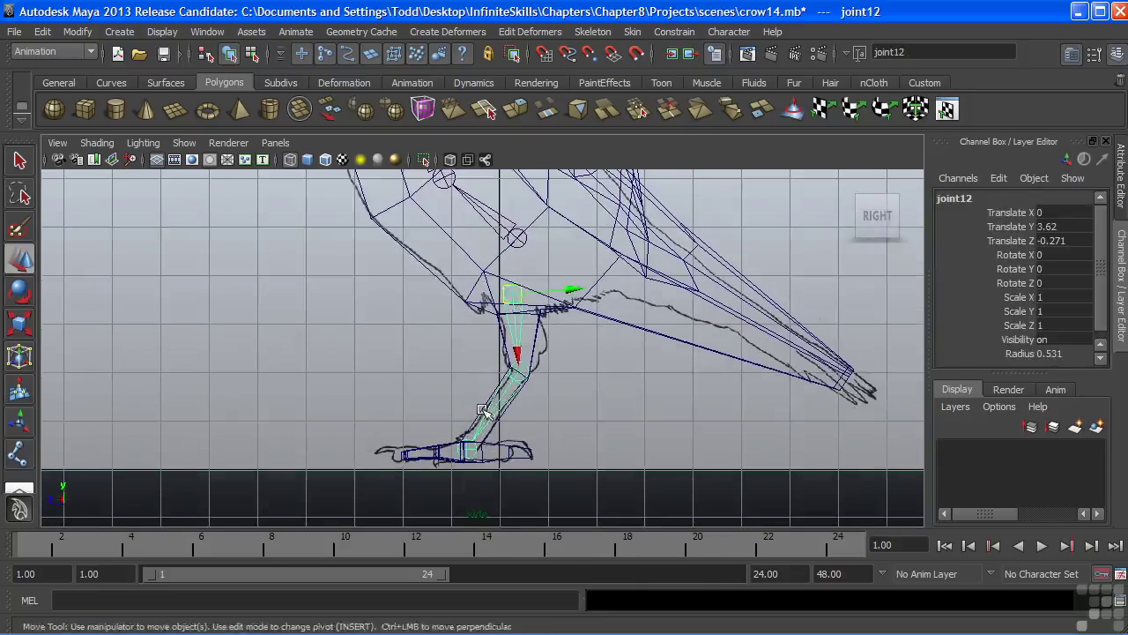
key(e)
drag(529, 367, 570, 367)
key(ctrl+z)
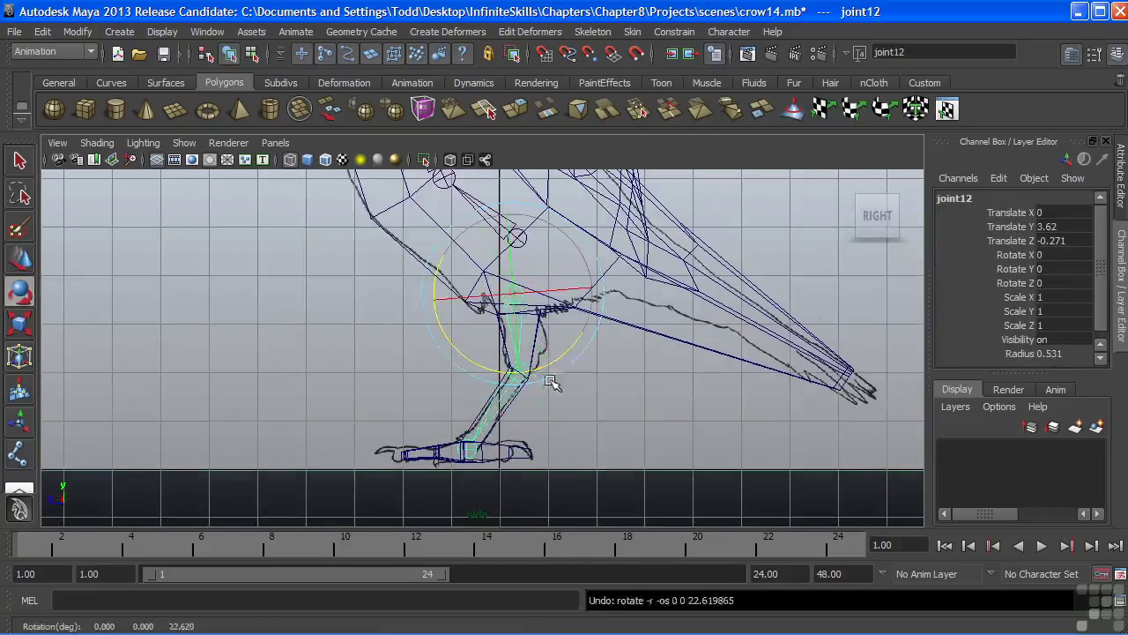
click(493, 413)
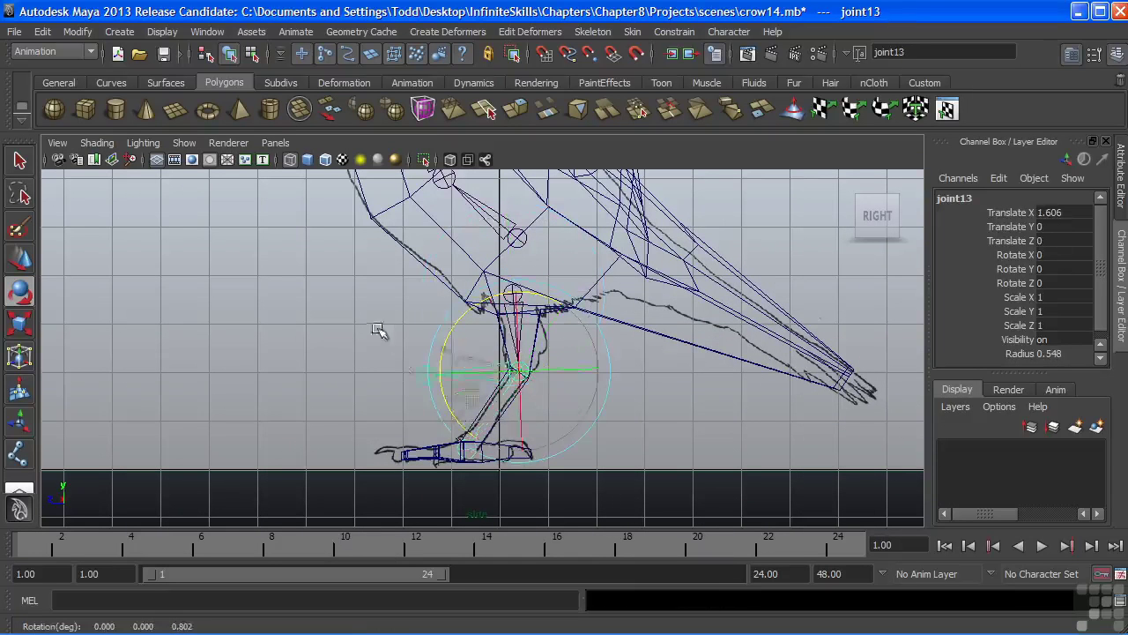
drag(451, 407, 411, 314)
key(ctrl+z)
key(ctrl+z)
In the maximized front view, move the leg chain by its hip joint into the crow's left leg, at Translate X of about 1.126.
alt+middle_drag(402, 300, 438, 311)
alt+right_drag(438, 311, 203, 299)
alt+middle_drag(404, 283, 392, 353)
key(space)
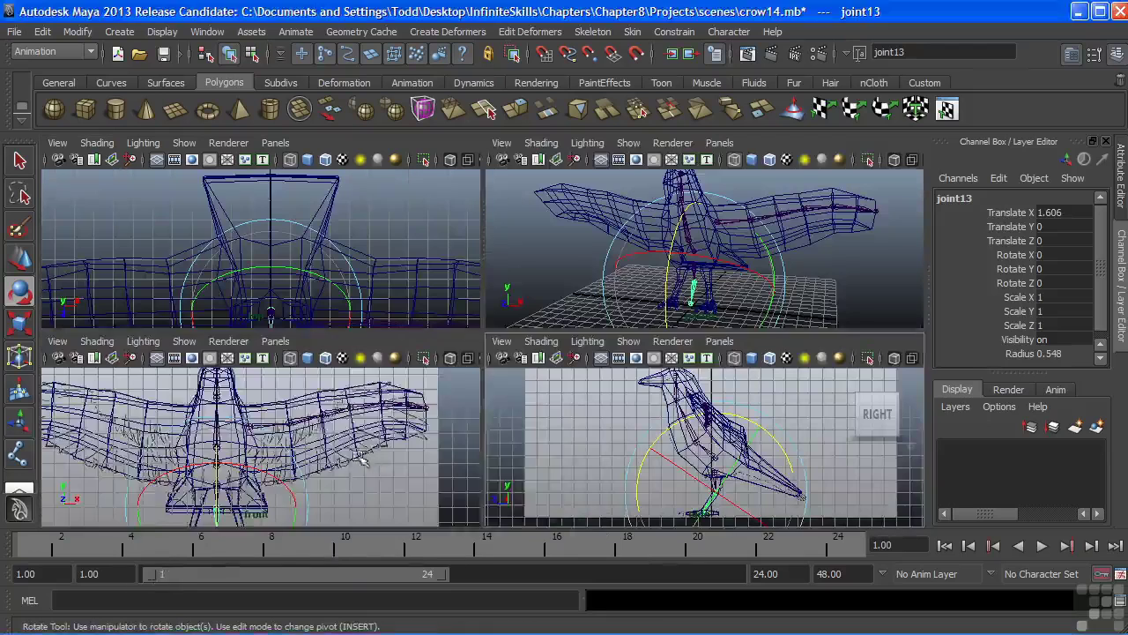
key(space)
key(space)
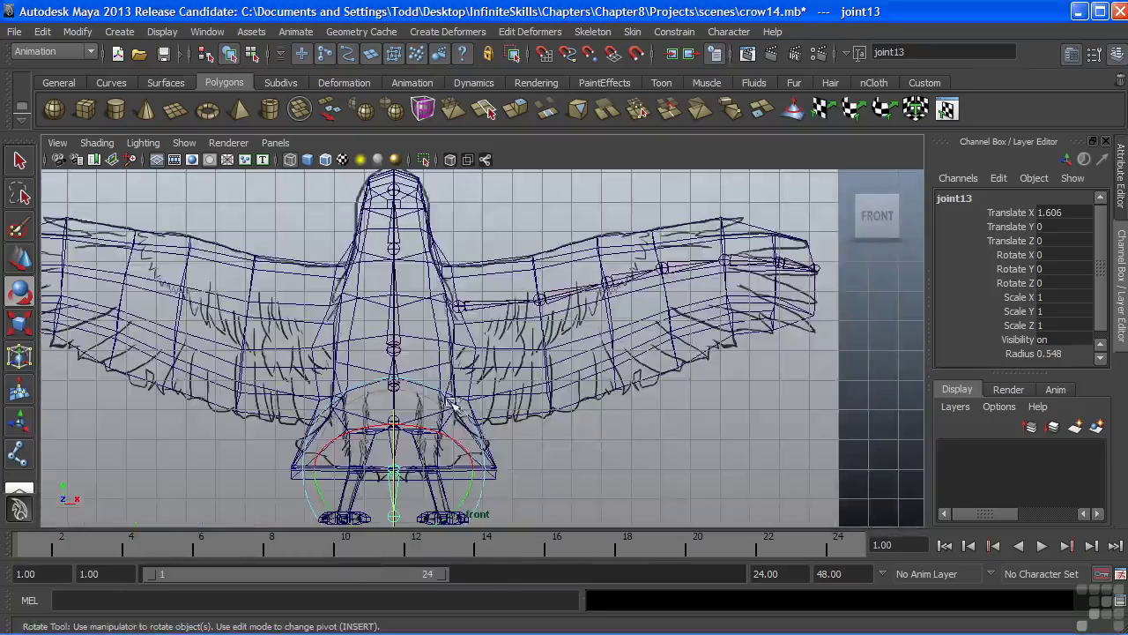
alt+middle_drag(514, 516, 519, 387)
scroll(524, 350, up, 2)
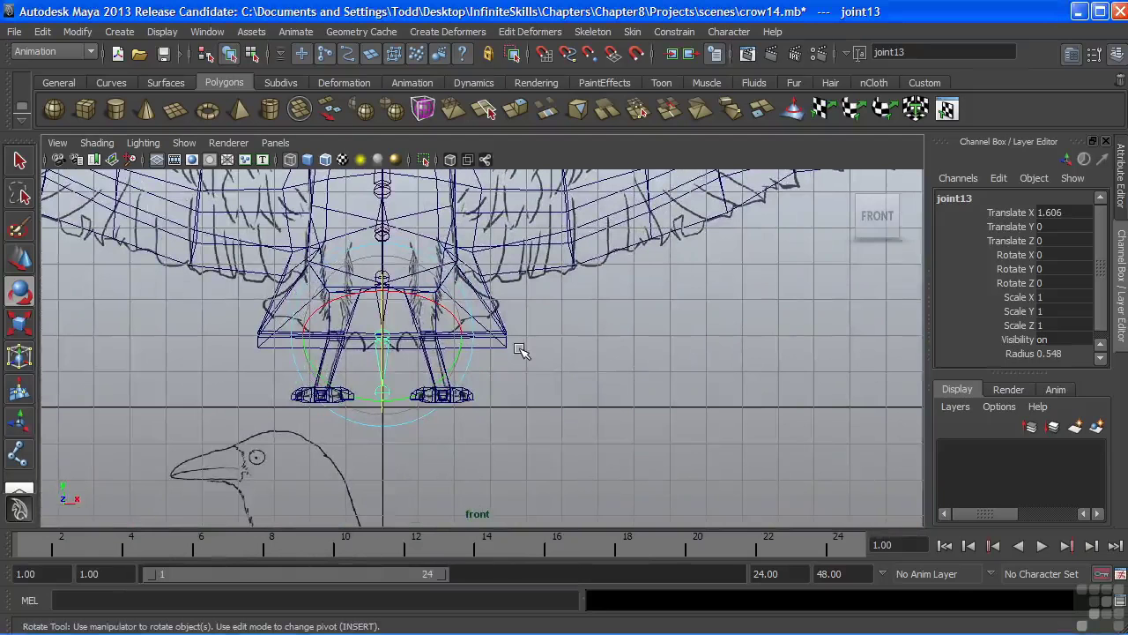
key(Up)
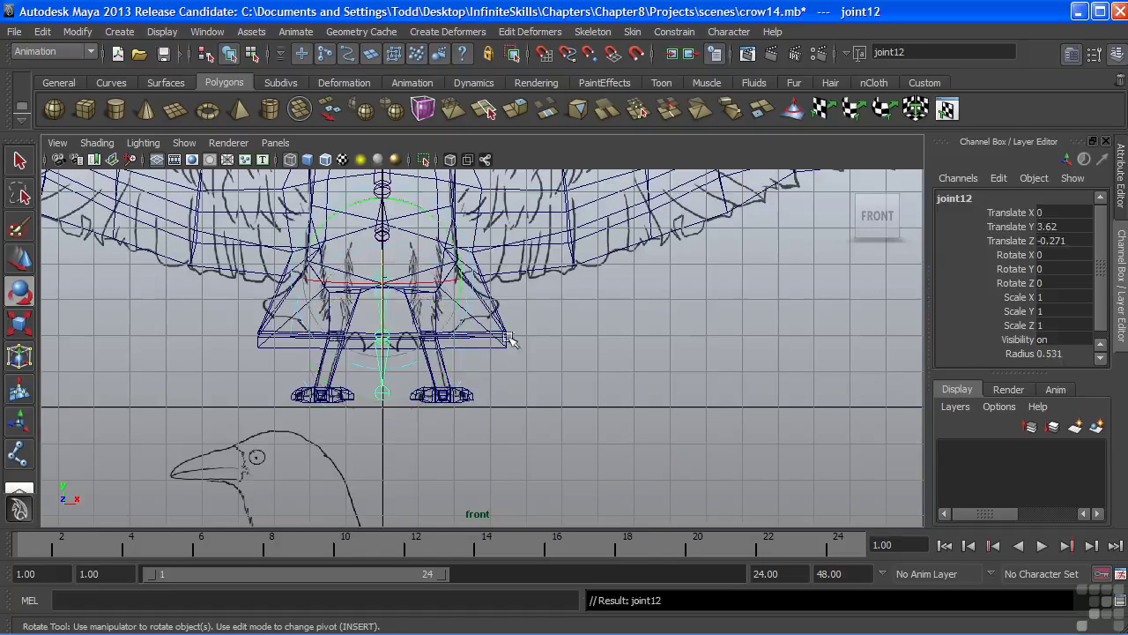
key(w)
drag(443, 281, 481, 278)
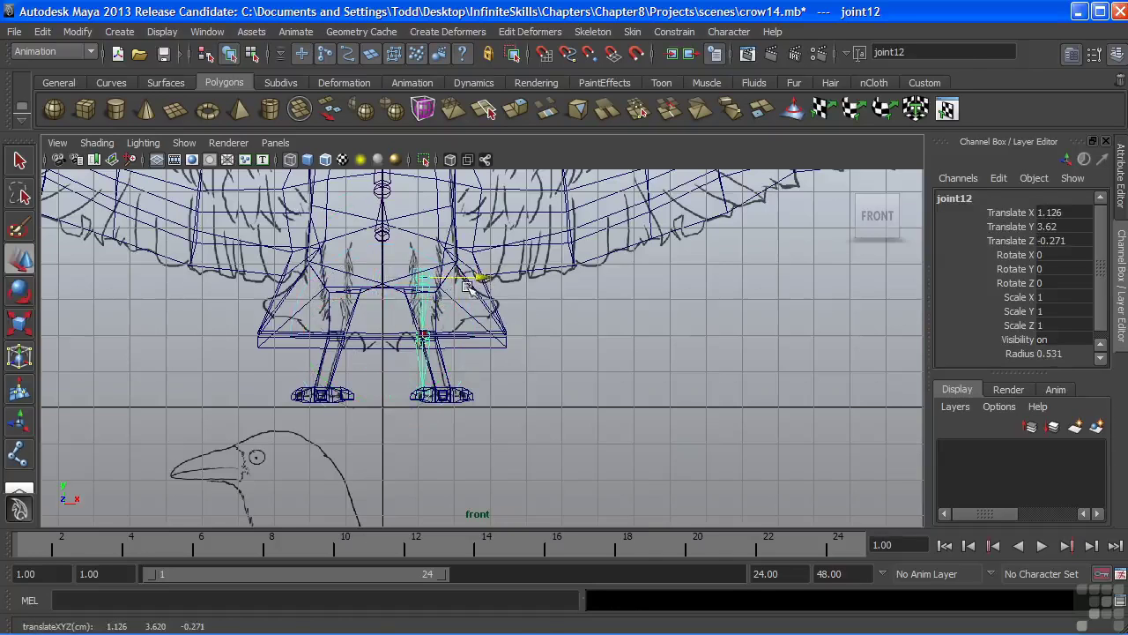
Rotate the hip joint to about -9.7 degrees in Y to follow the leg's slant, and shift it inward to Translate X of about 1.078.
key(e)
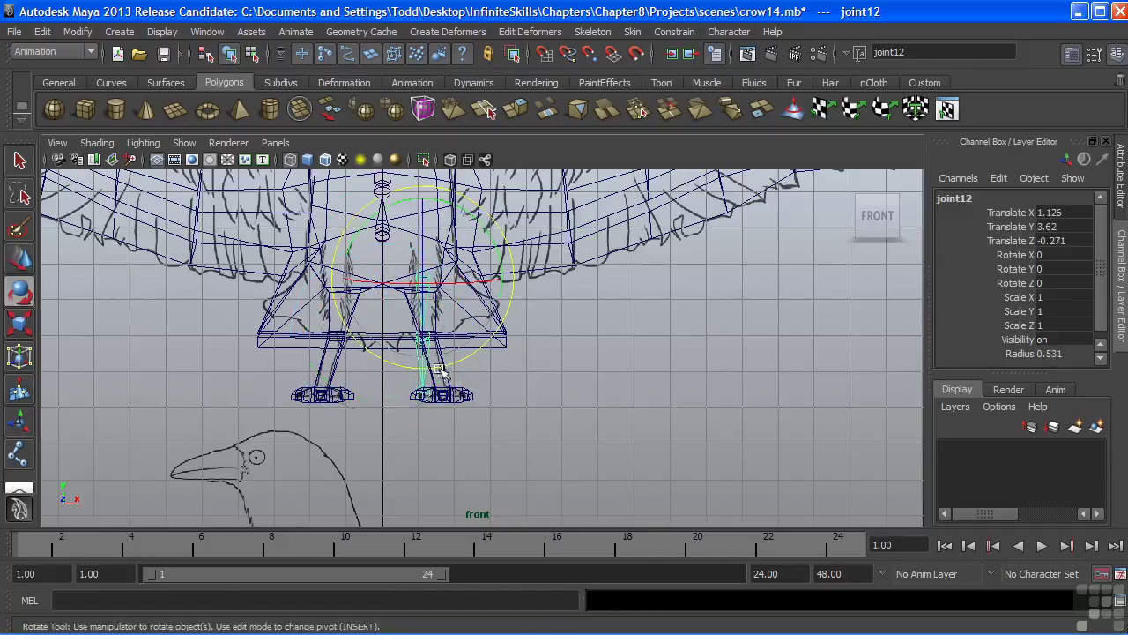
drag(439, 369, 457, 368)
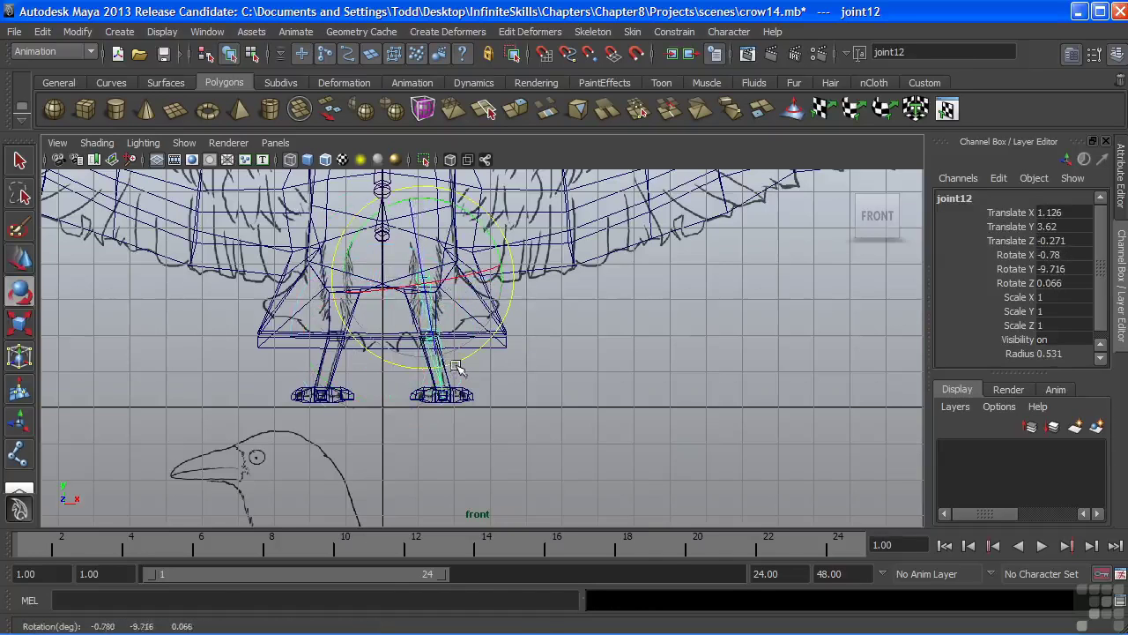
key(w)
drag(480, 267, 475, 265)
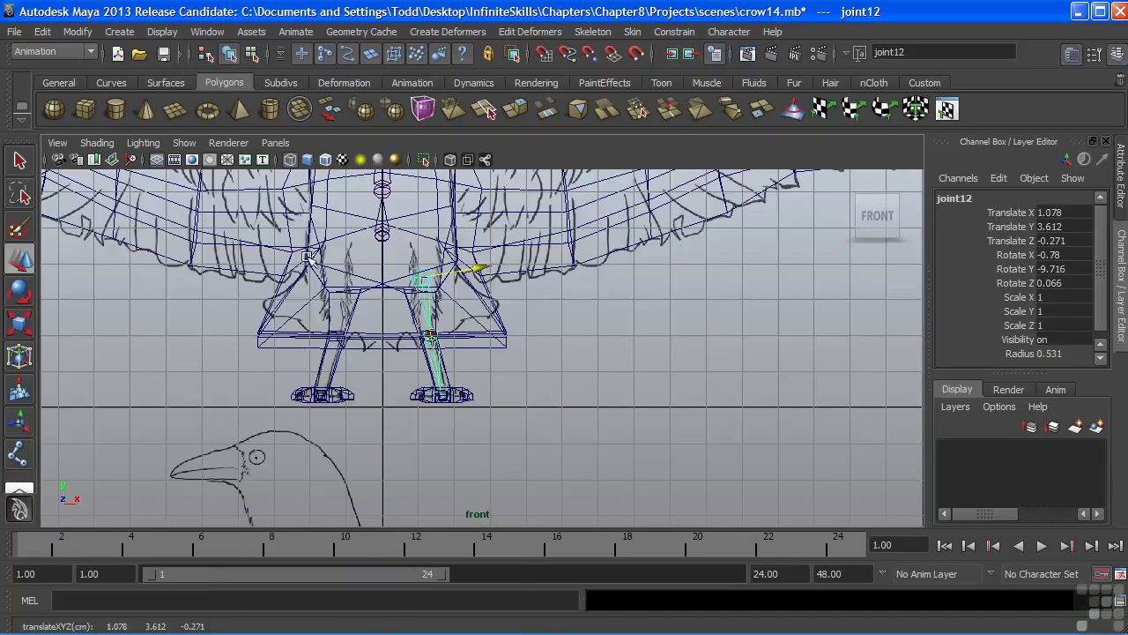
Set the Move tool's axis to World and move the hip joint inward to Translate X of about 0.956.
double_click(23, 264)
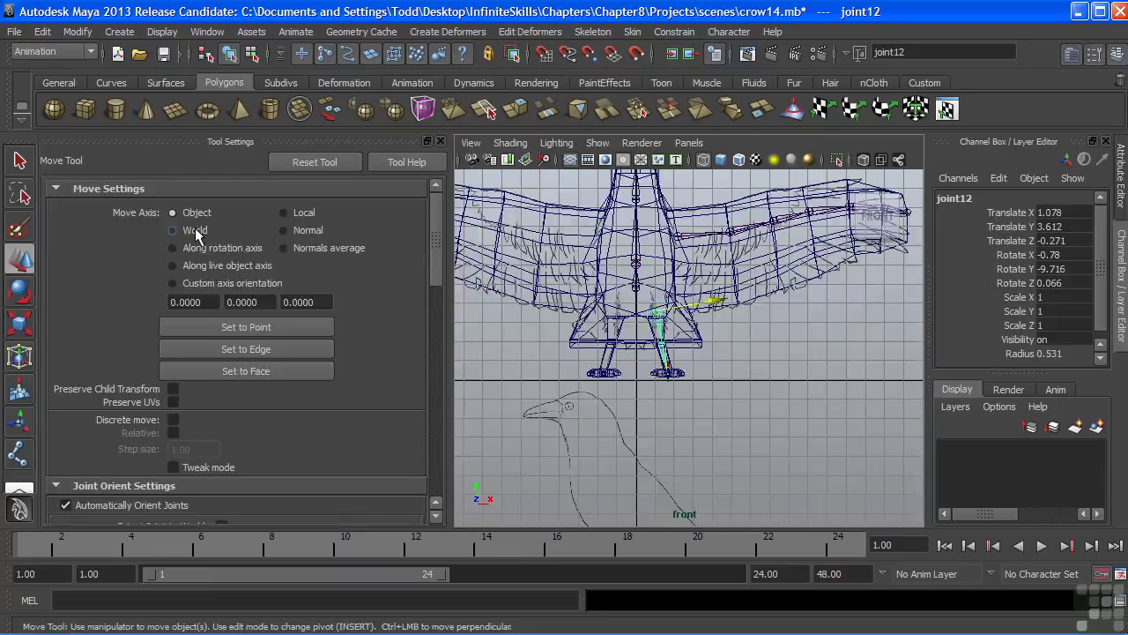
click(195, 230)
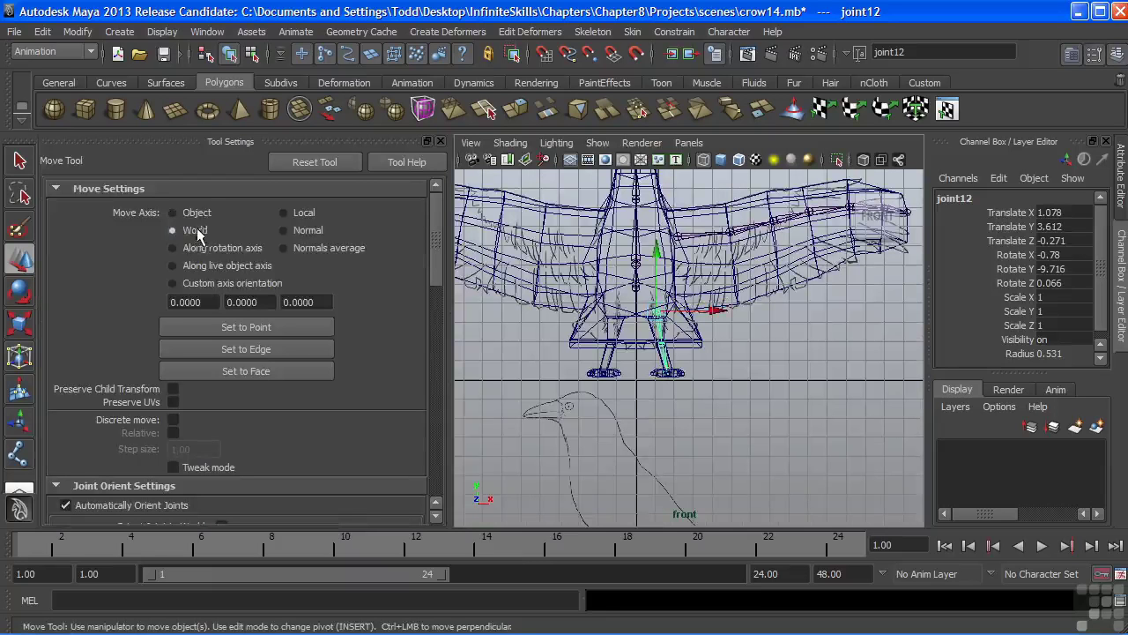
click(441, 142)
drag(480, 276, 476, 276)
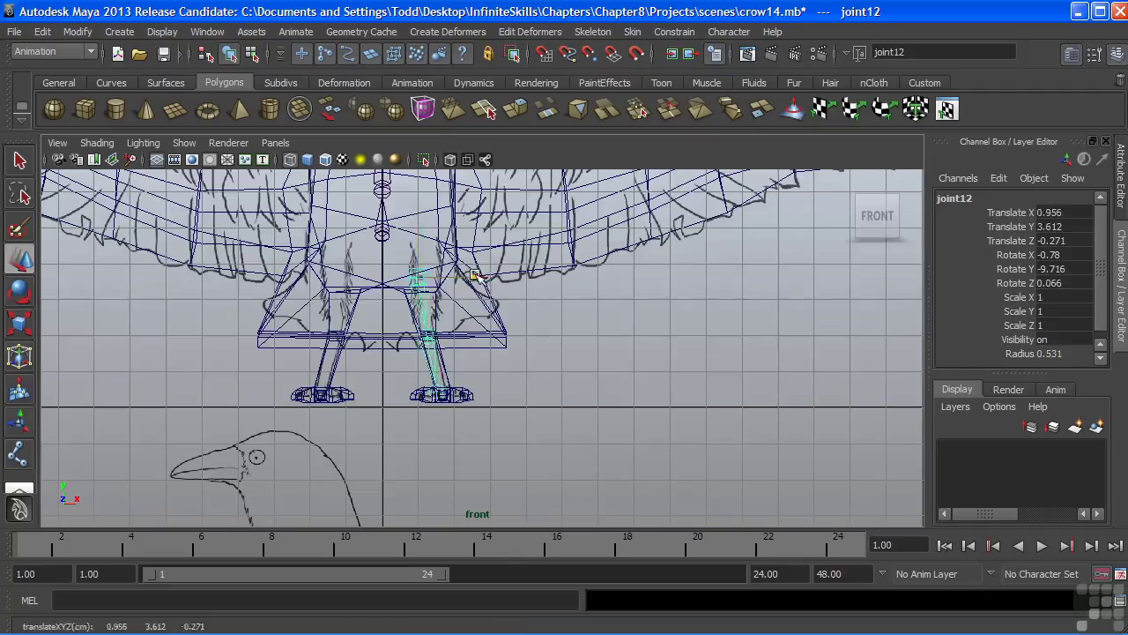
Rotate the hip joint slightly past about -12.7 degrees in Y and nudge it inward so the chain follows the leg mesh.
key(e)
drag(448, 364, 453, 362)
key(w)
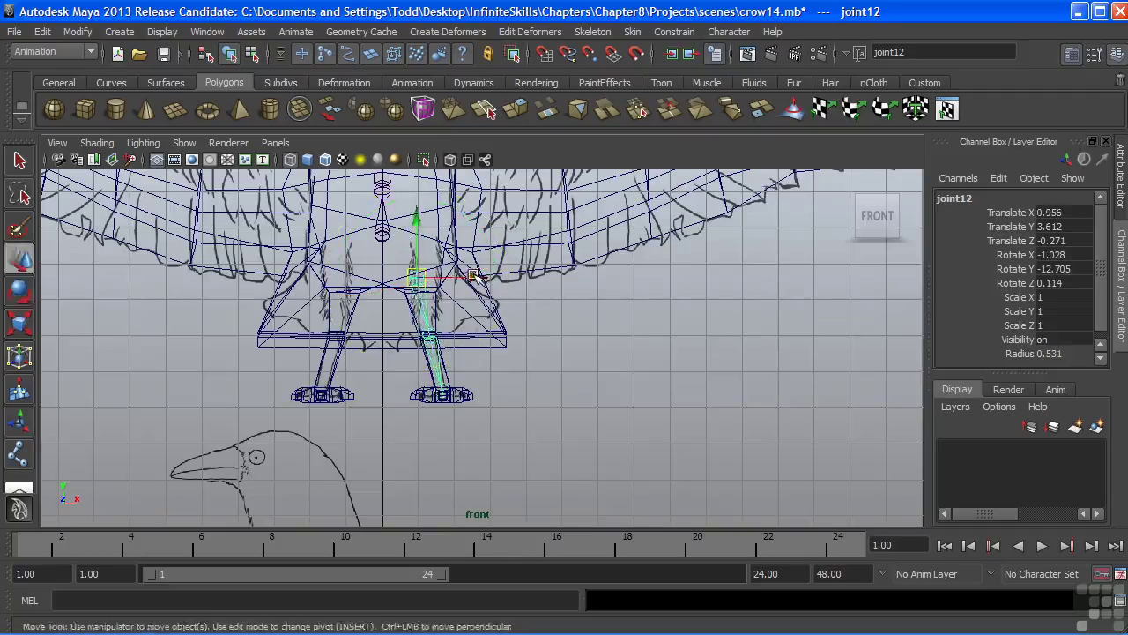
drag(478, 274, 475, 275)
key(e)
drag(443, 364, 447, 367)
click(496, 370)
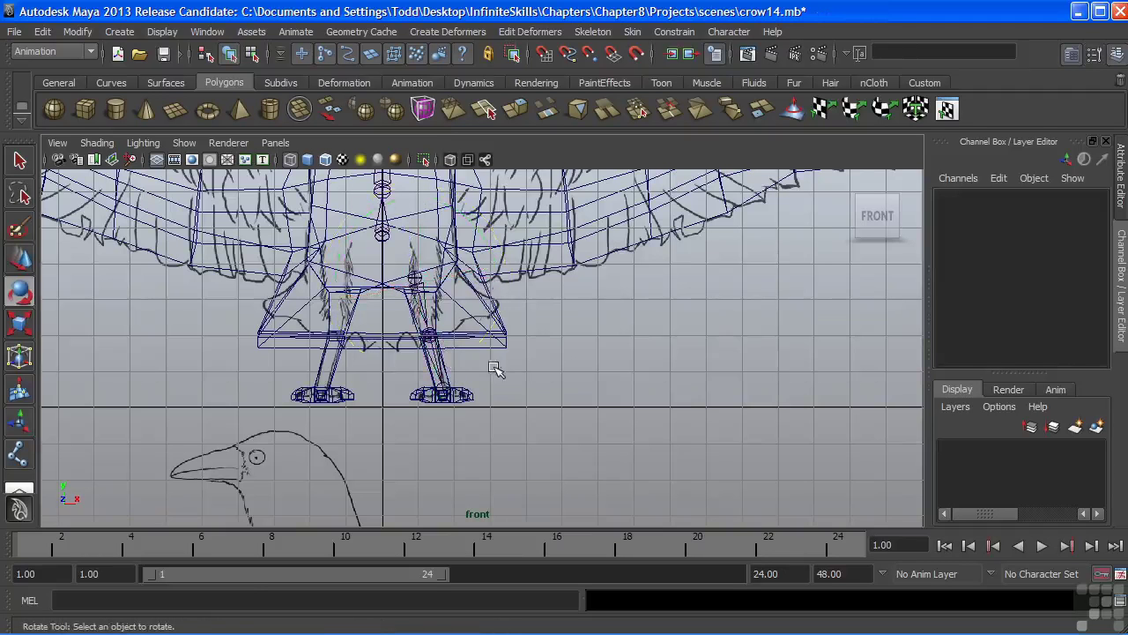
In the side view, create a two-joint toe chain from the front of the foot, at Translate Z of about 1.274, to the toe tip.
key(space)
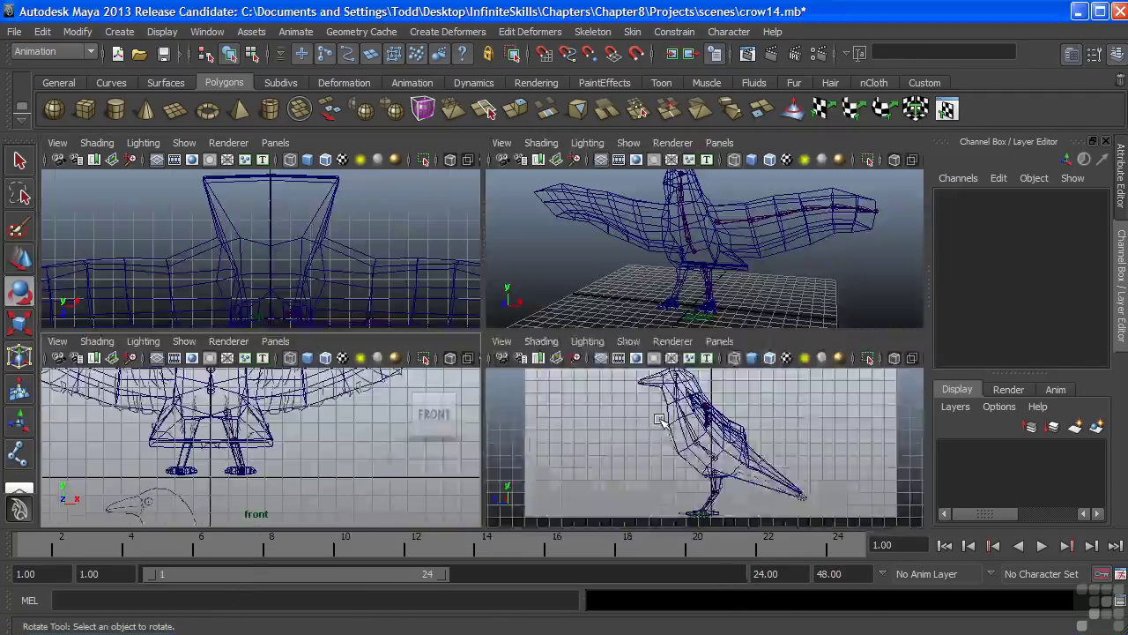
key(space)
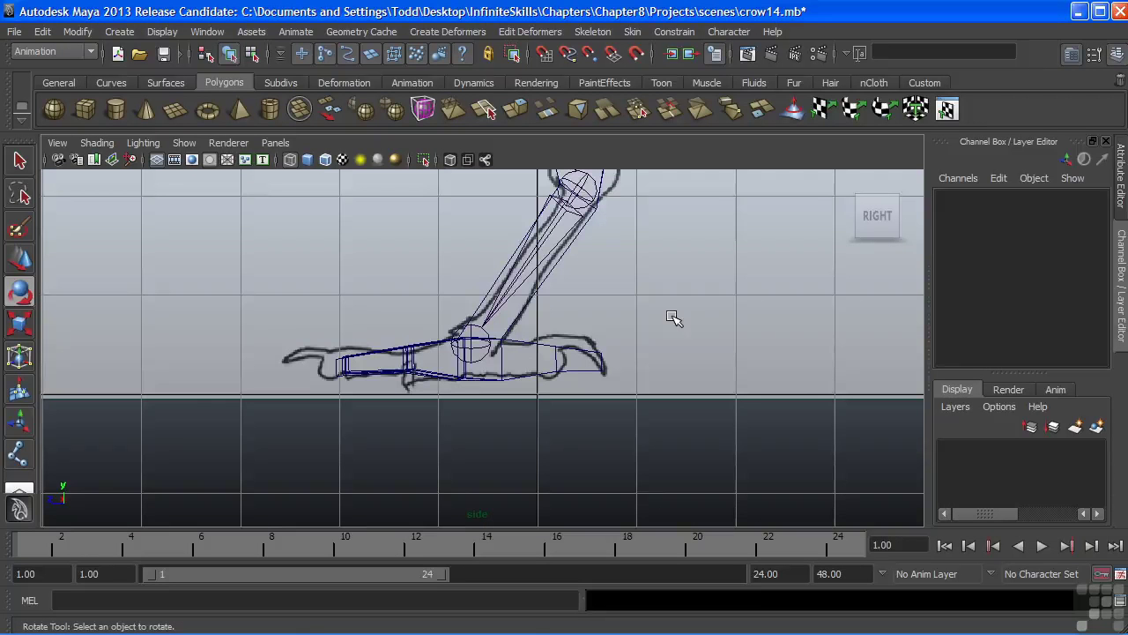
alt+middle_drag(676, 319, 699, 331)
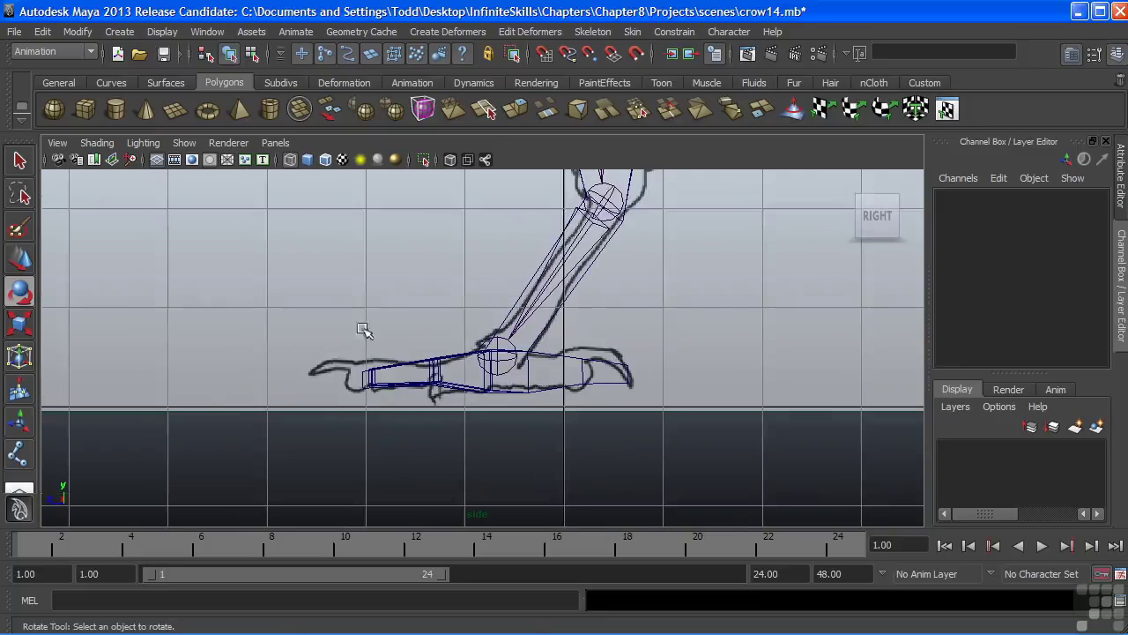
click(18, 453)
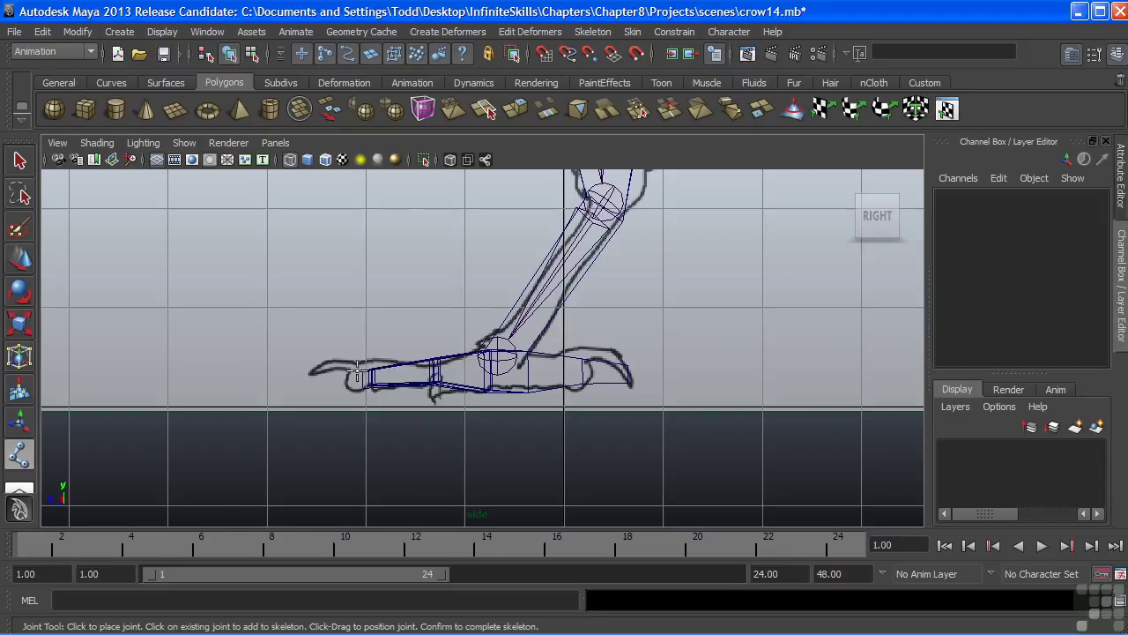
click(466, 371)
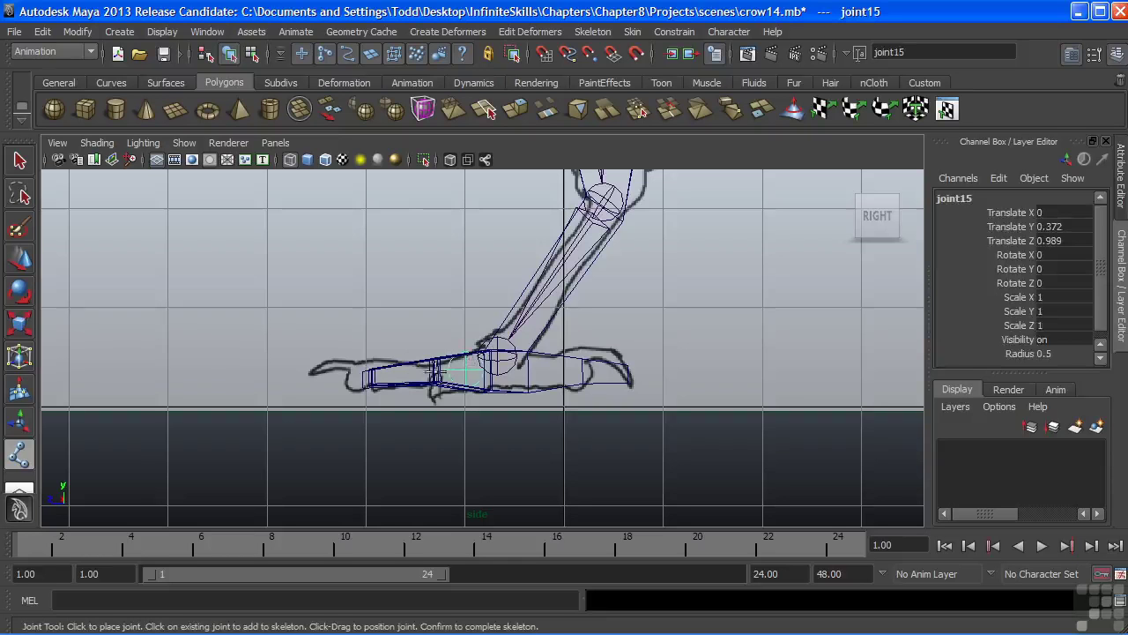
middle_drag(465, 371, 438, 371)
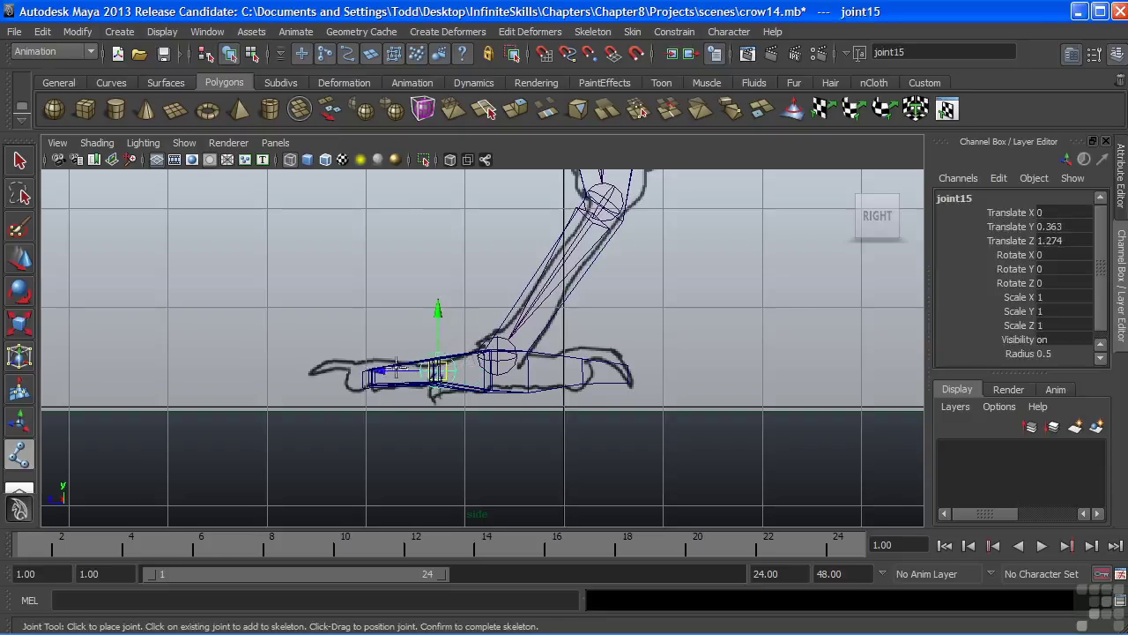
key(e)
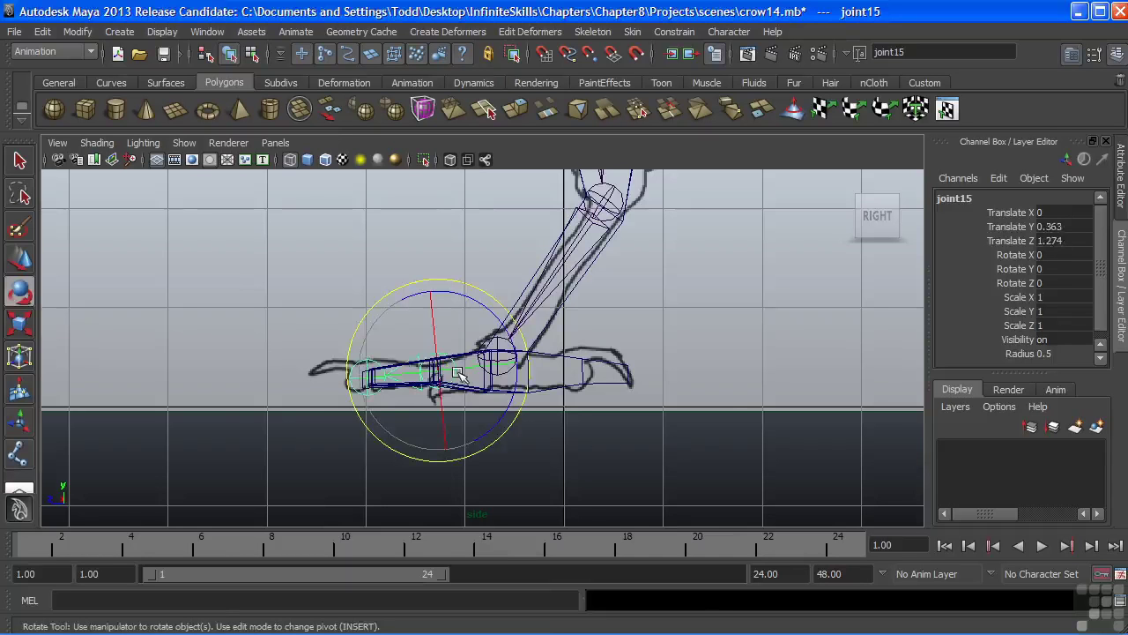
In the top view, move the toe chain into the left foot's middle toe, at Translate X of about 1.701.
key(space)
key(space)
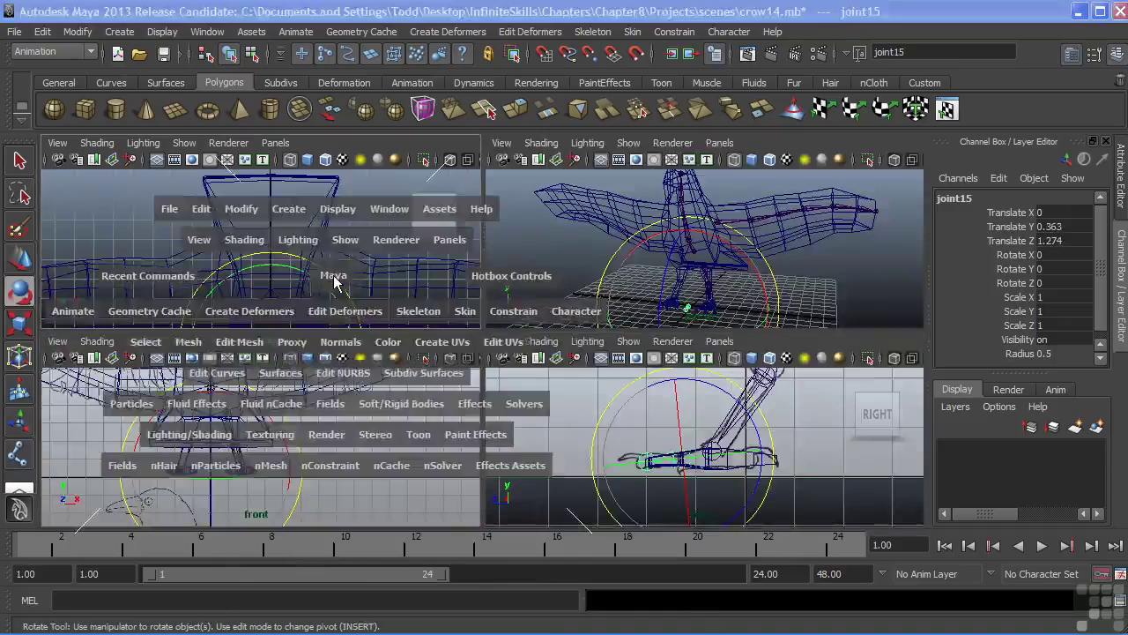
key(w)
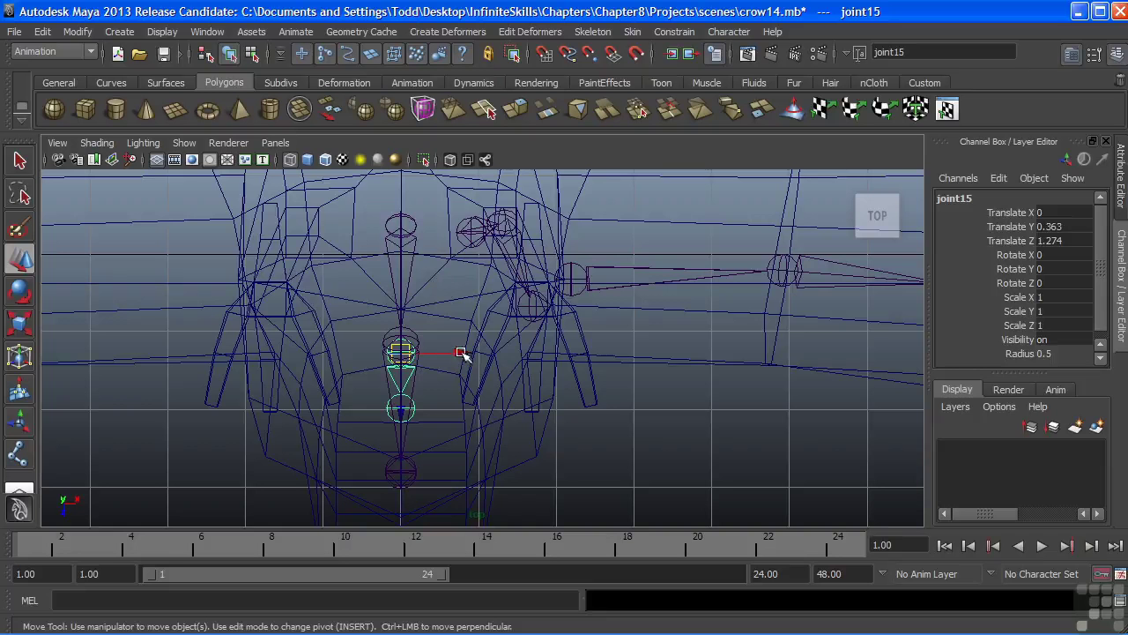
drag(462, 354, 596, 356)
alt+right_drag(450, 376, 710, 378)
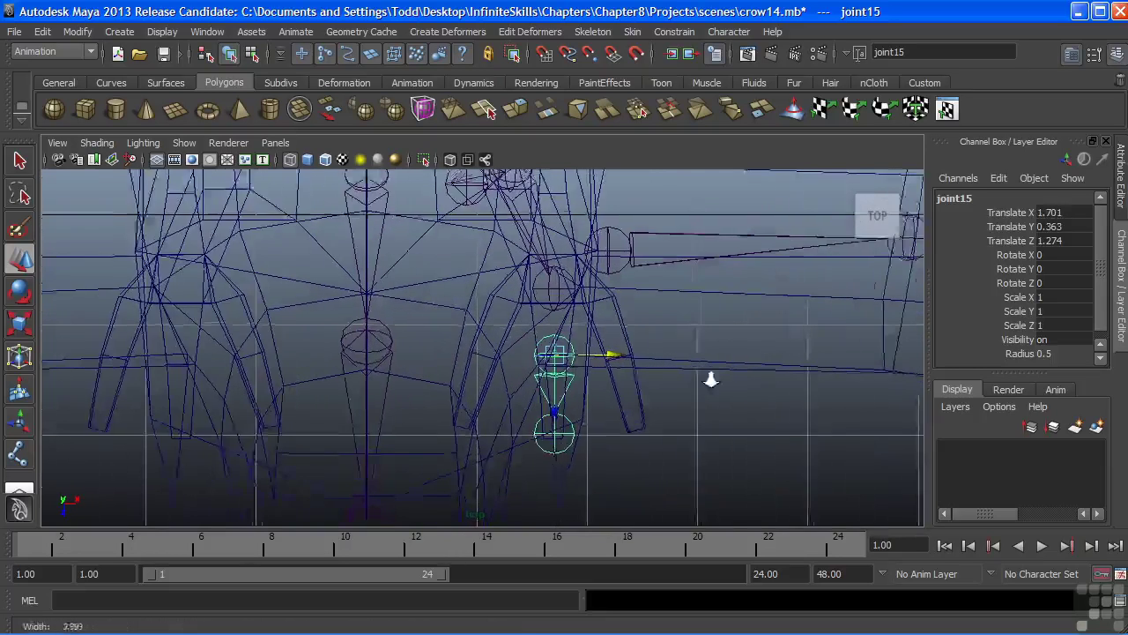
alt+middle_drag(679, 330, 631, 337)
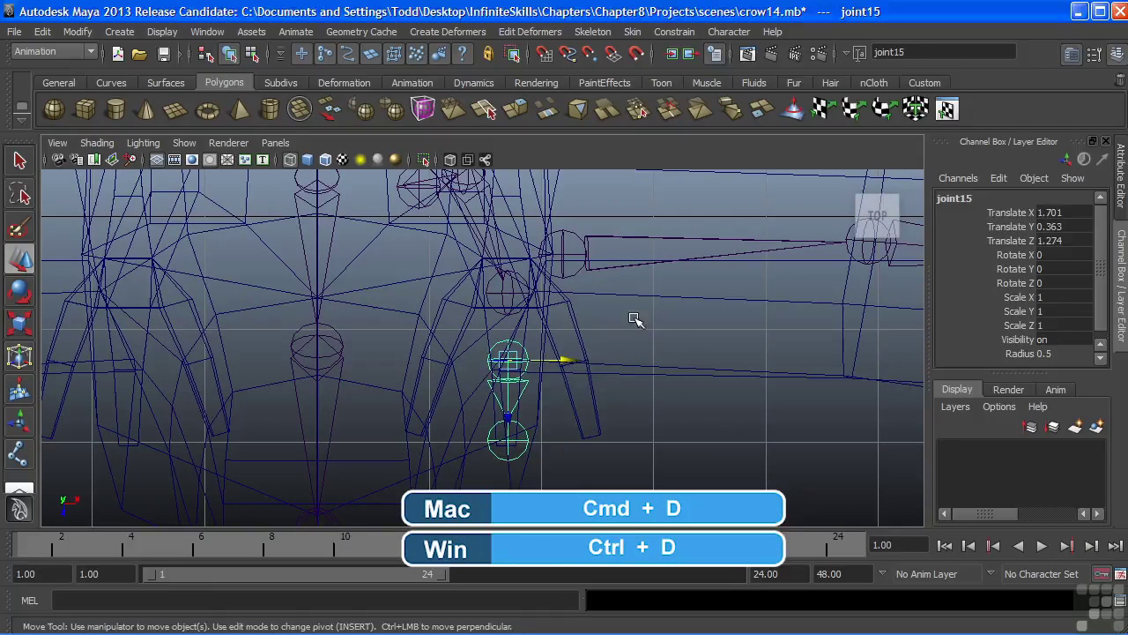
Duplicate the toe chain into the outer toe at Translate X of about 2.273 and rotate it about 14.5 degrees in Y.
key(ctrl+d)
drag(570, 364, 634, 362)
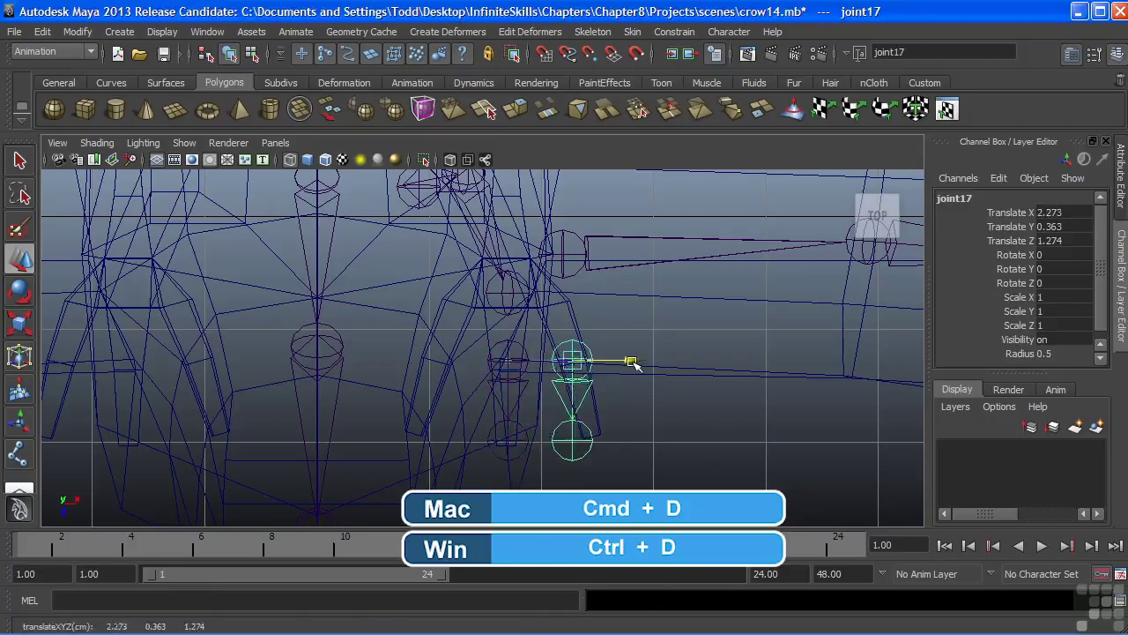
key(e)
drag(605, 291, 580, 294)
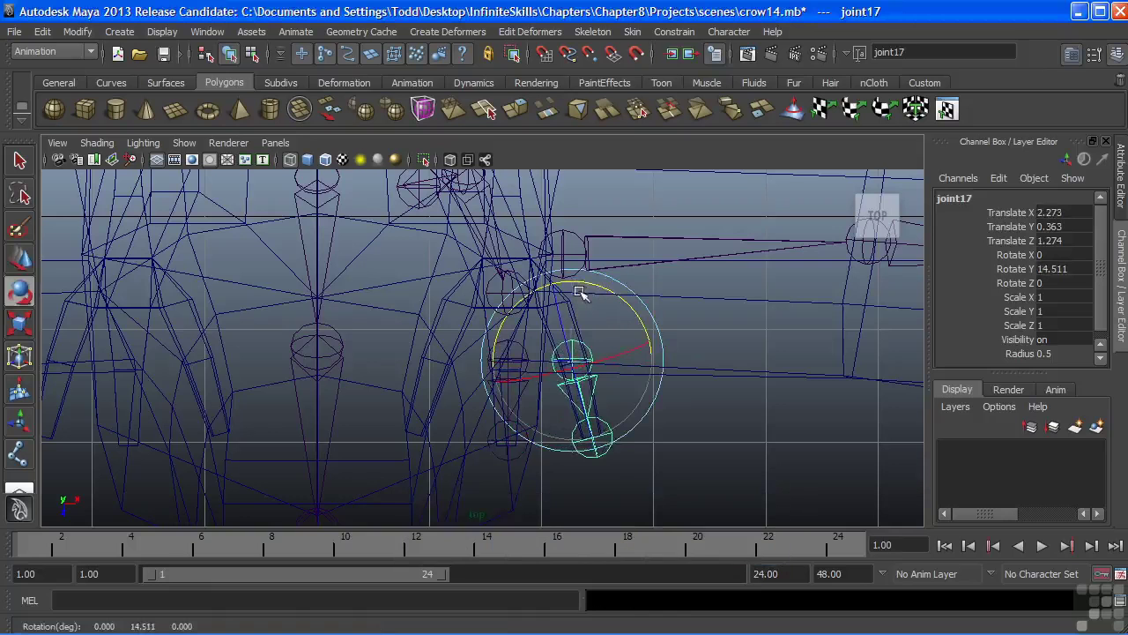
Duplicate the middle toe chain into the inner toe at Translate X of about 1.065 and rotate it about -16.1 degrees in Y.
key(q)
click(519, 342)
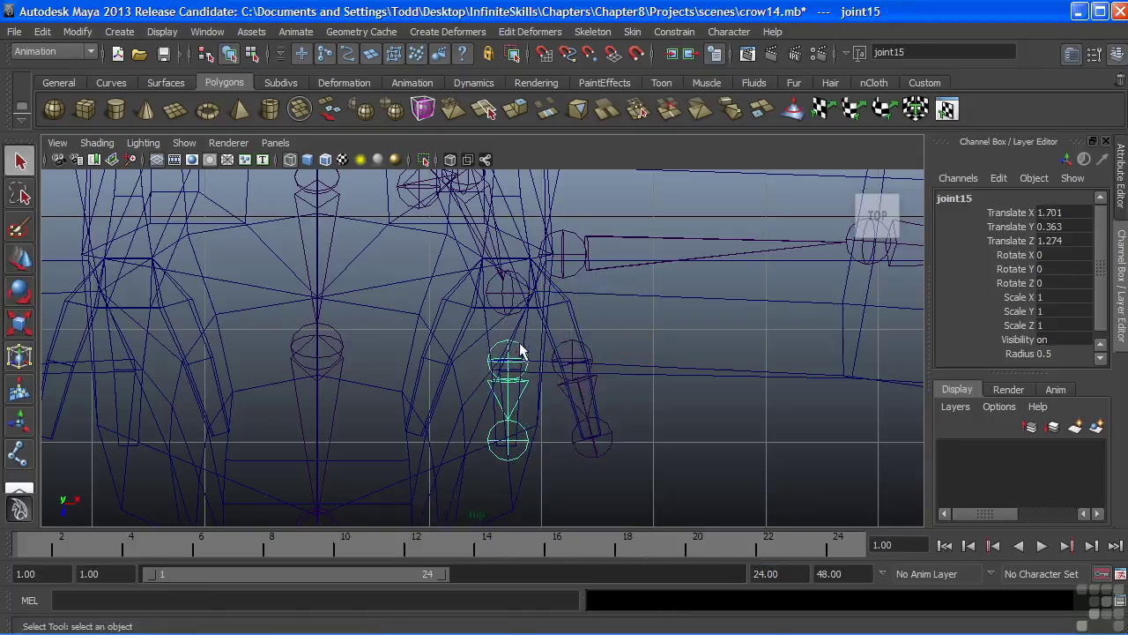
key(ctrl+d)
key(w)
drag(566, 364, 497, 366)
key(e)
drag(476, 295, 495, 302)
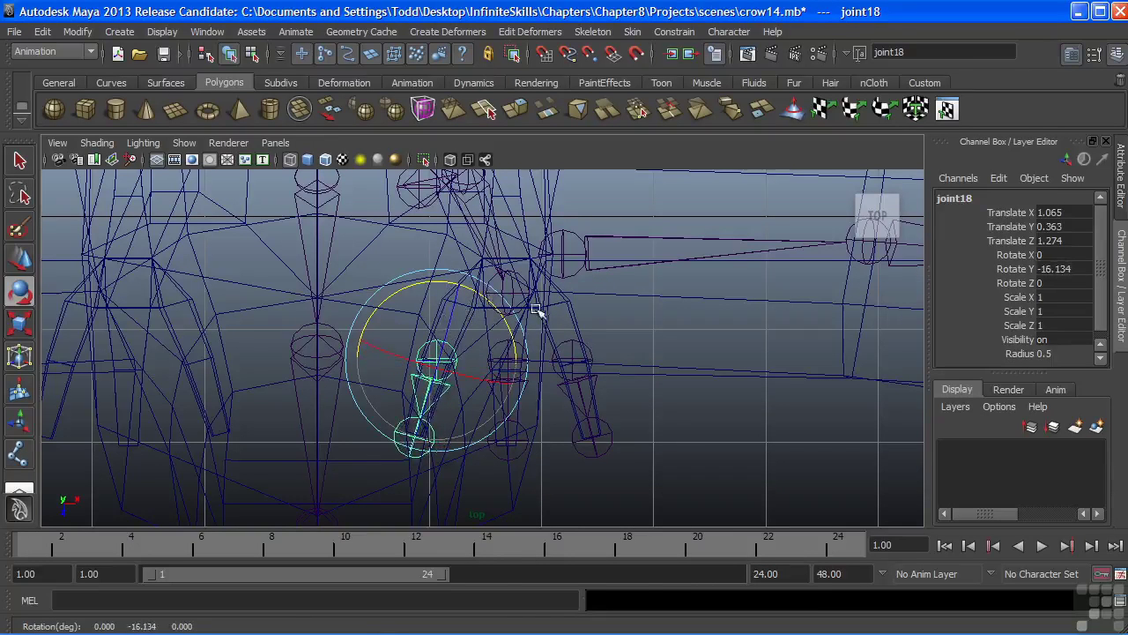
alt+middle_drag(536, 310, 516, 312)
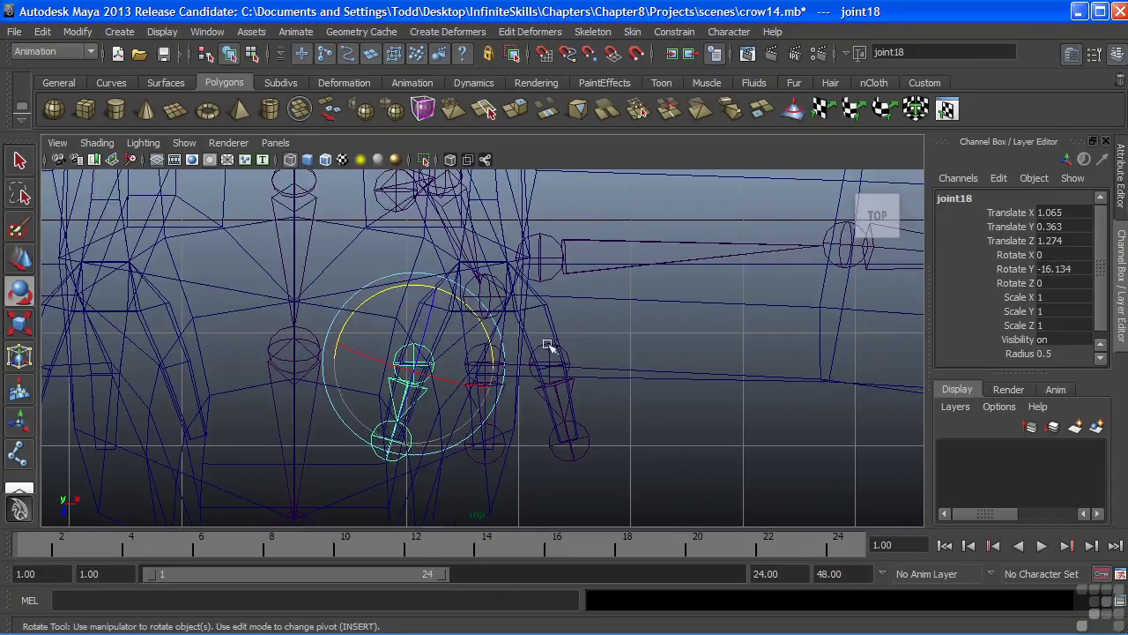
Duplicate the middle toe chain again for the back toe and set the copy's Rotate Y to 180.
click(515, 448)
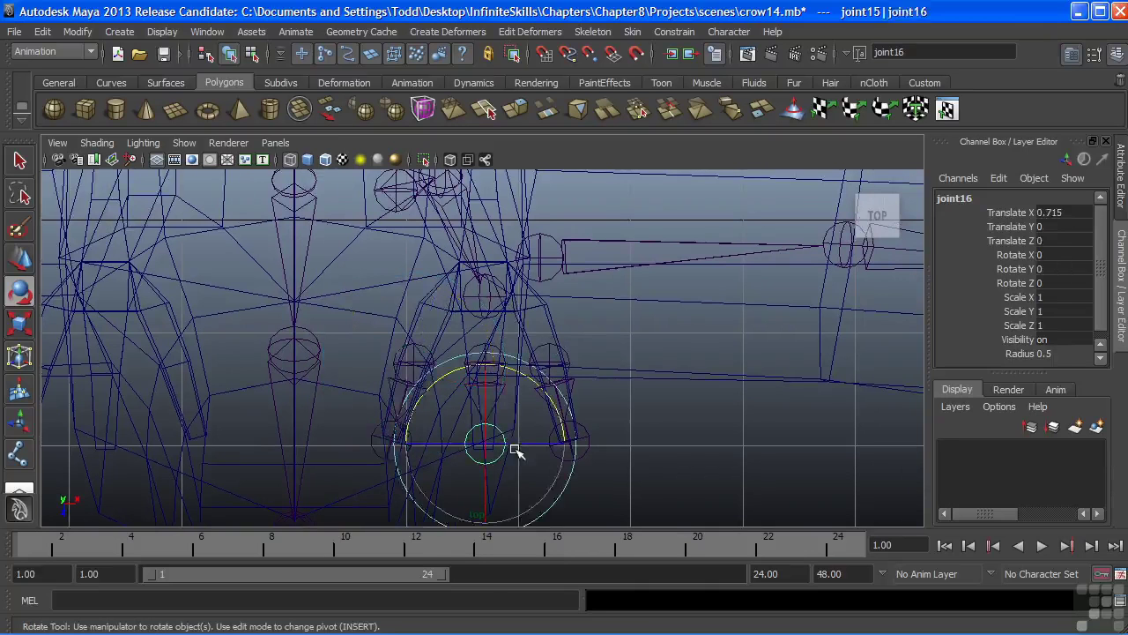
key(Up)
key(ctrl+d)
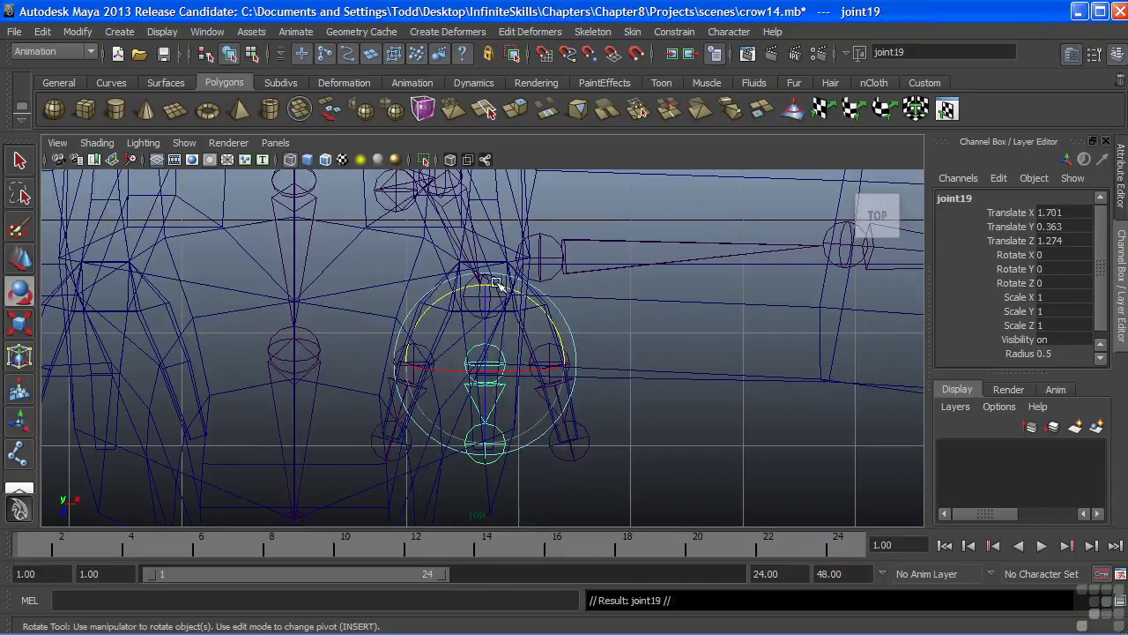
drag(496, 283, 577, 415)
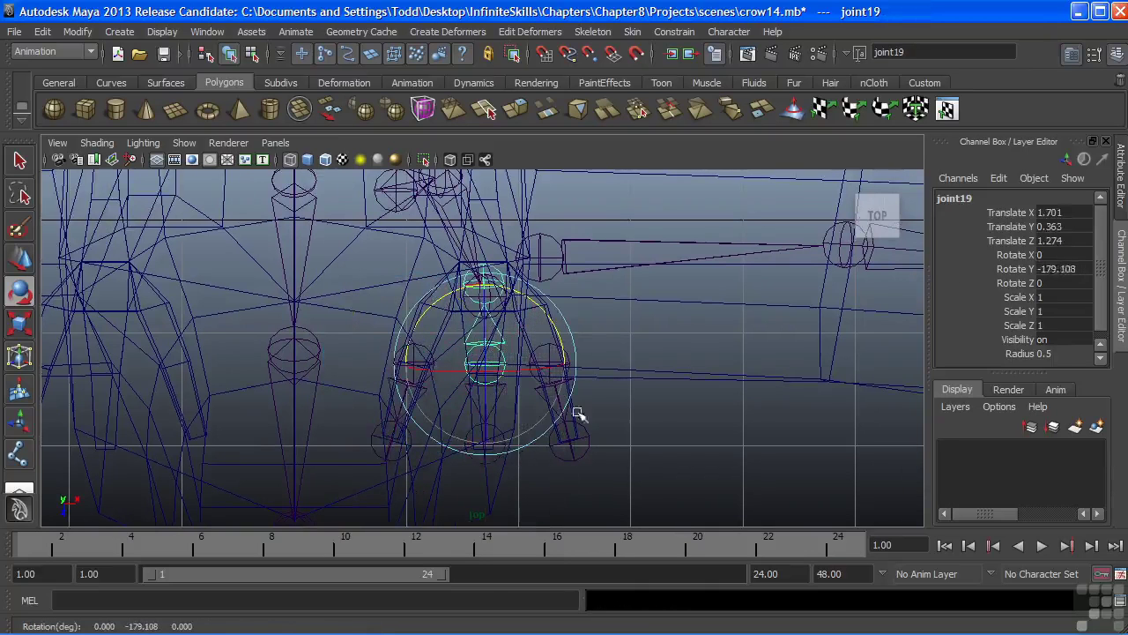
double_click(1060, 269)
text(180)
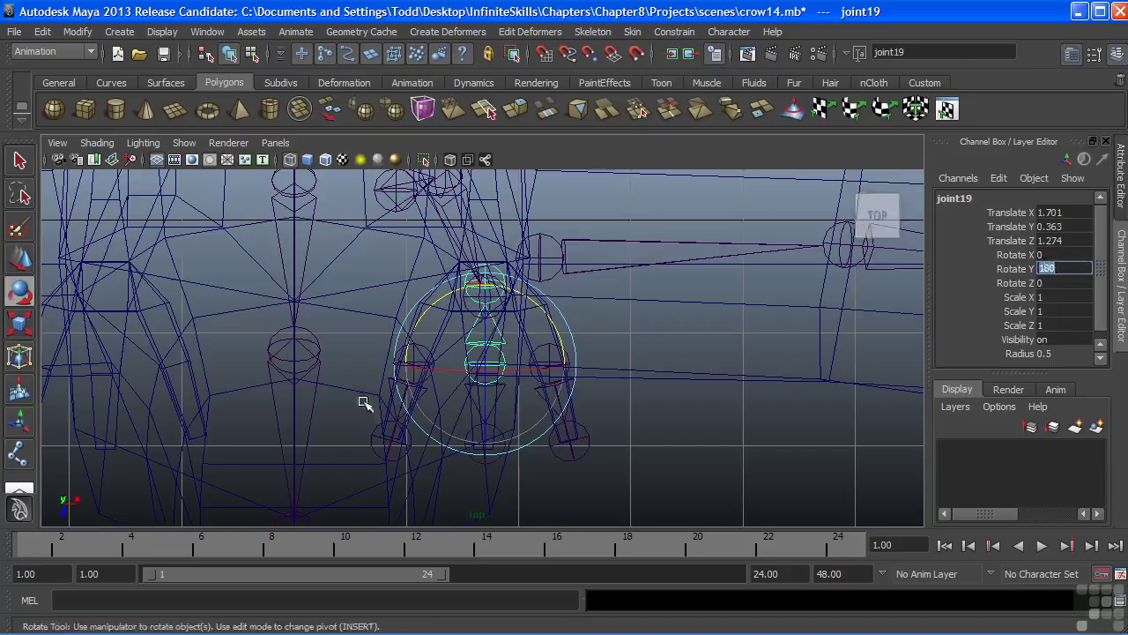
key(Return)
Move the reversed toe chain back into the rear toe, at Translate Z of about 0.065.
alt+middle_drag(499, 314, 503, 378)
key(w)
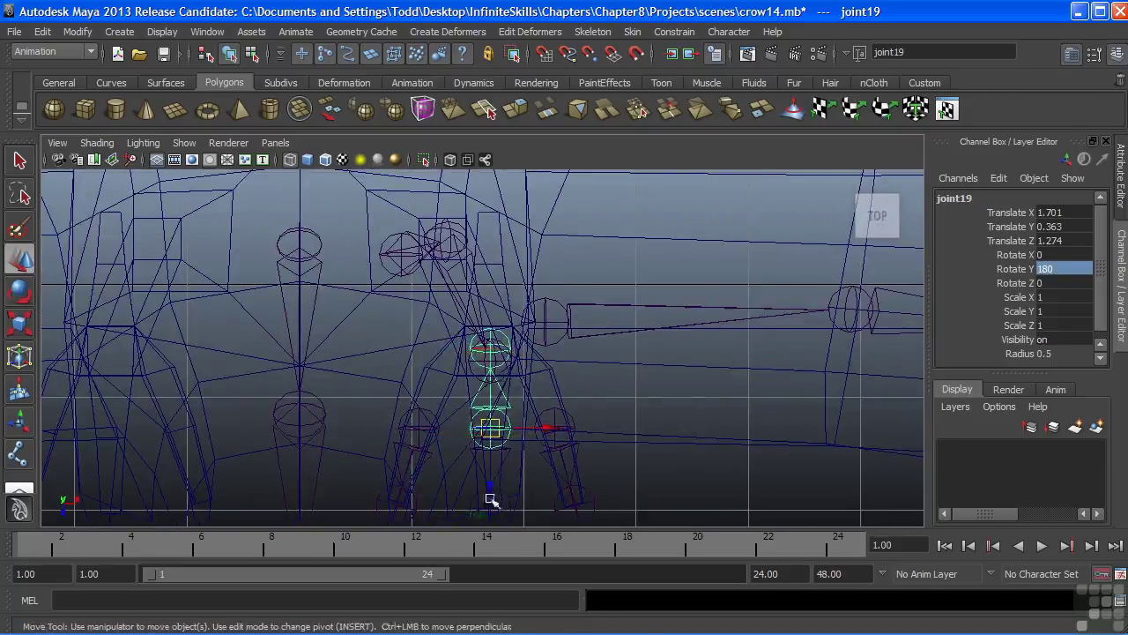
drag(491, 501, 491, 353)
In the perspective view, parent the back toe chain to the left leg's ankle joint.
key(space)
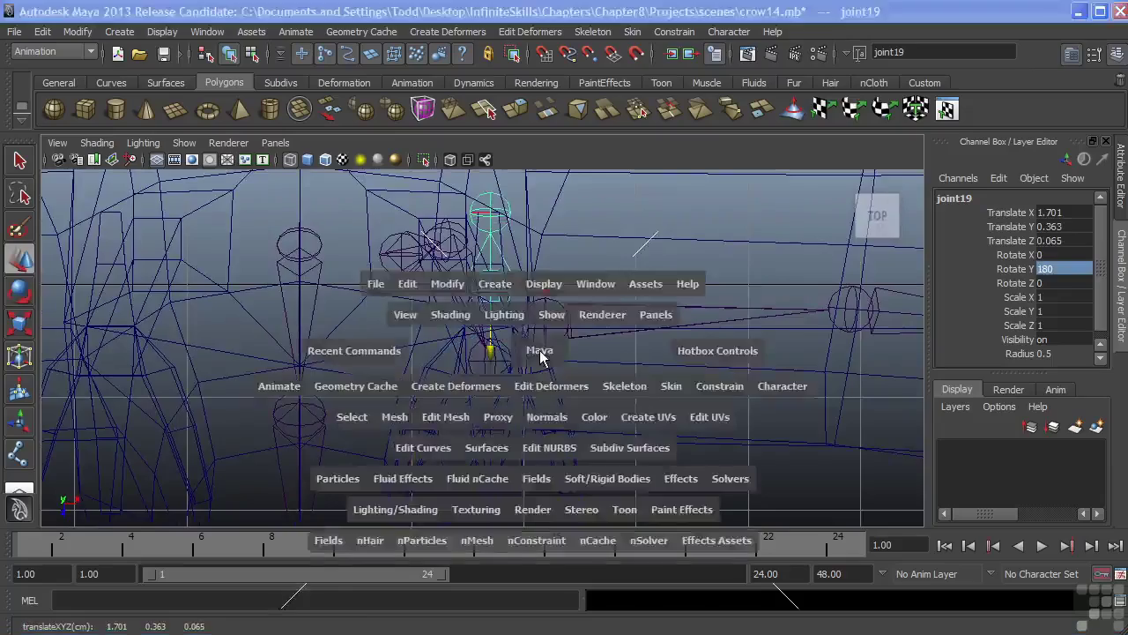
key(space)
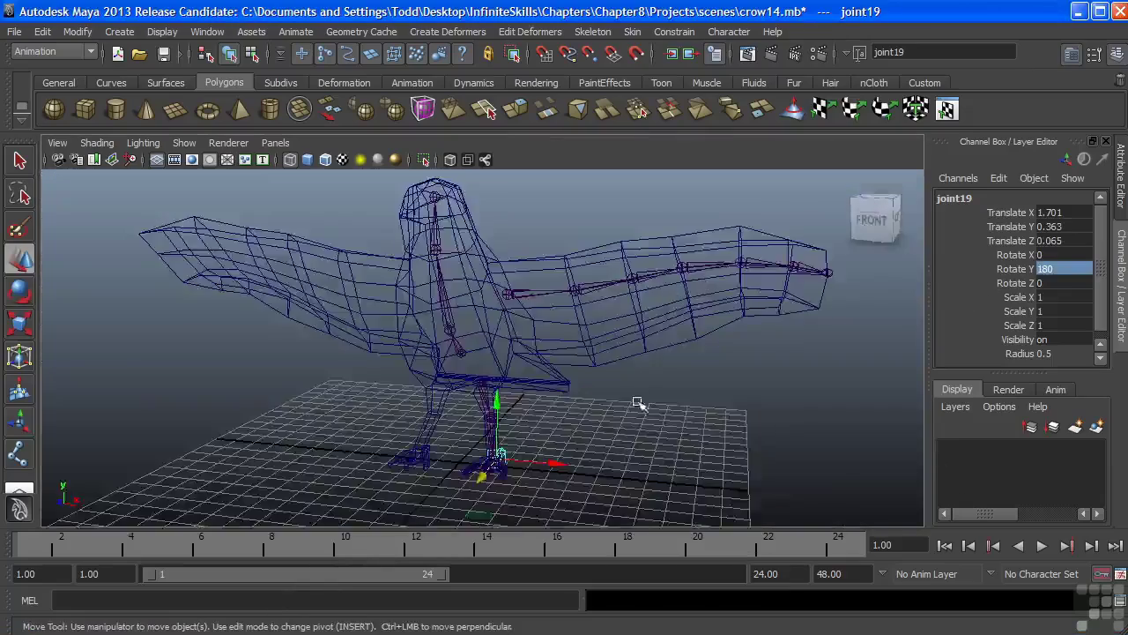
alt+drag(639, 403, 514, 363)
alt+right_drag(514, 362, 621, 353)
alt+middle_drag(621, 353, 593, 278)
alt+right_drag(593, 278, 530, 315)
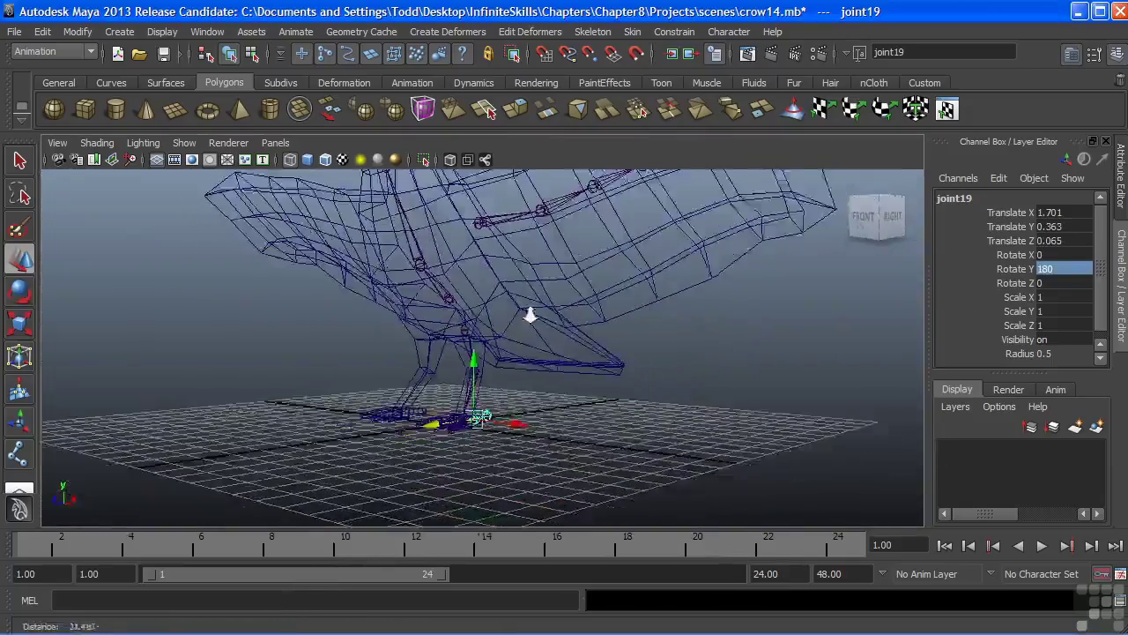
alt+drag(530, 315, 559, 299)
alt+right_drag(397, 415, 637, 416)
alt+middle_drag(638, 415, 665, 265)
alt+drag(553, 277, 600, 353)
alt+right_drag(436, 411, 644, 412)
alt+middle_drag(647, 397, 685, 361)
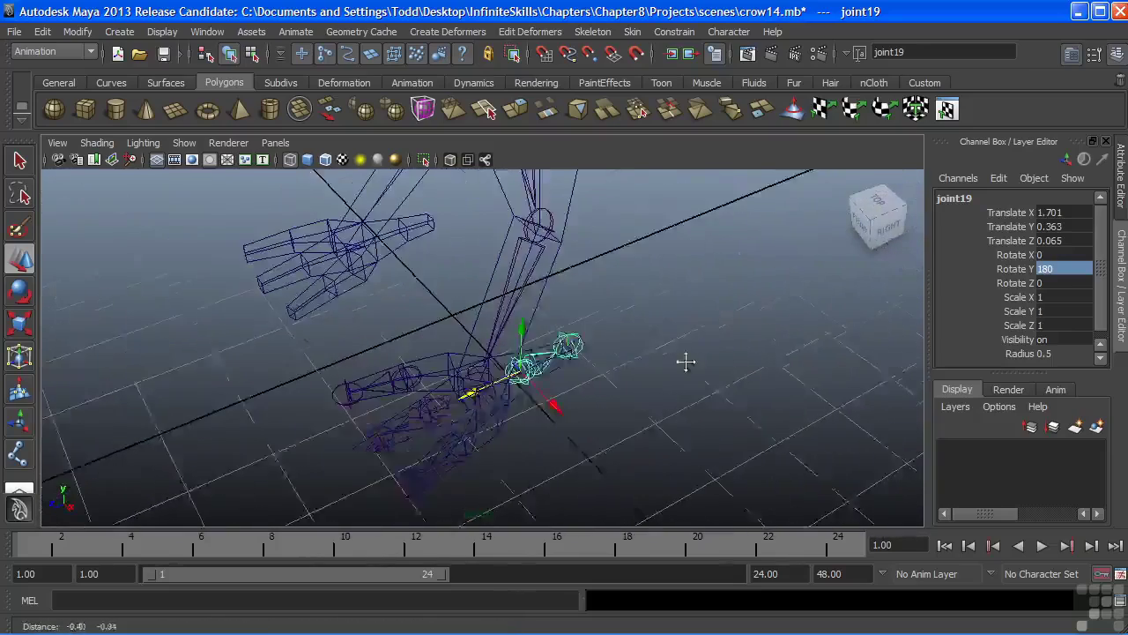
alt+drag(686, 361, 679, 352)
click(481, 374)
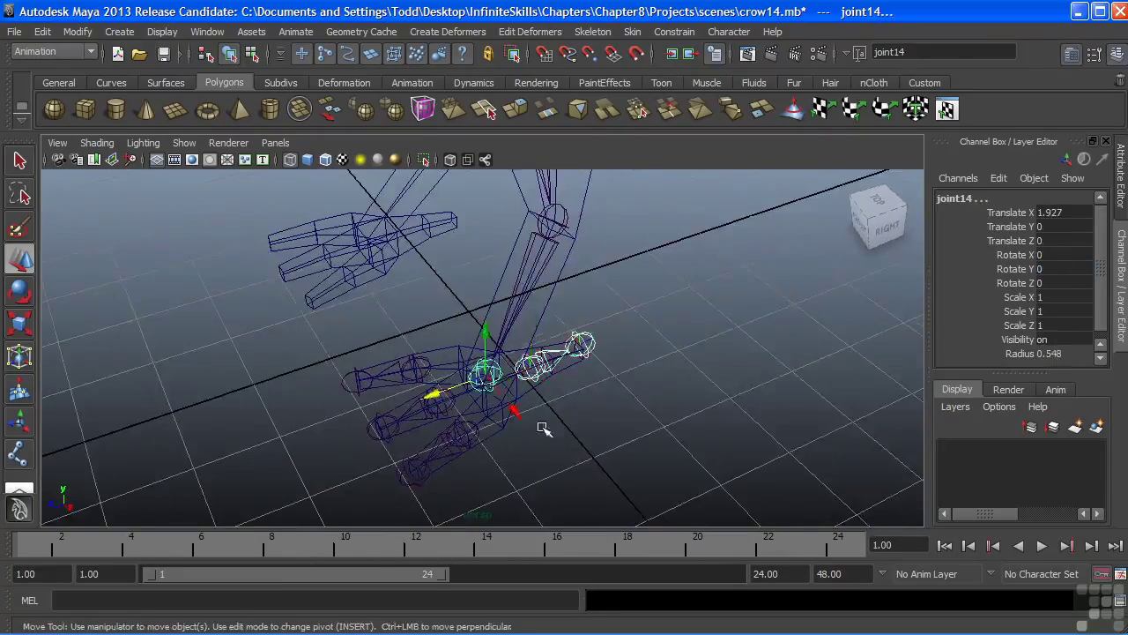
alt+drag(544, 429, 530, 271)
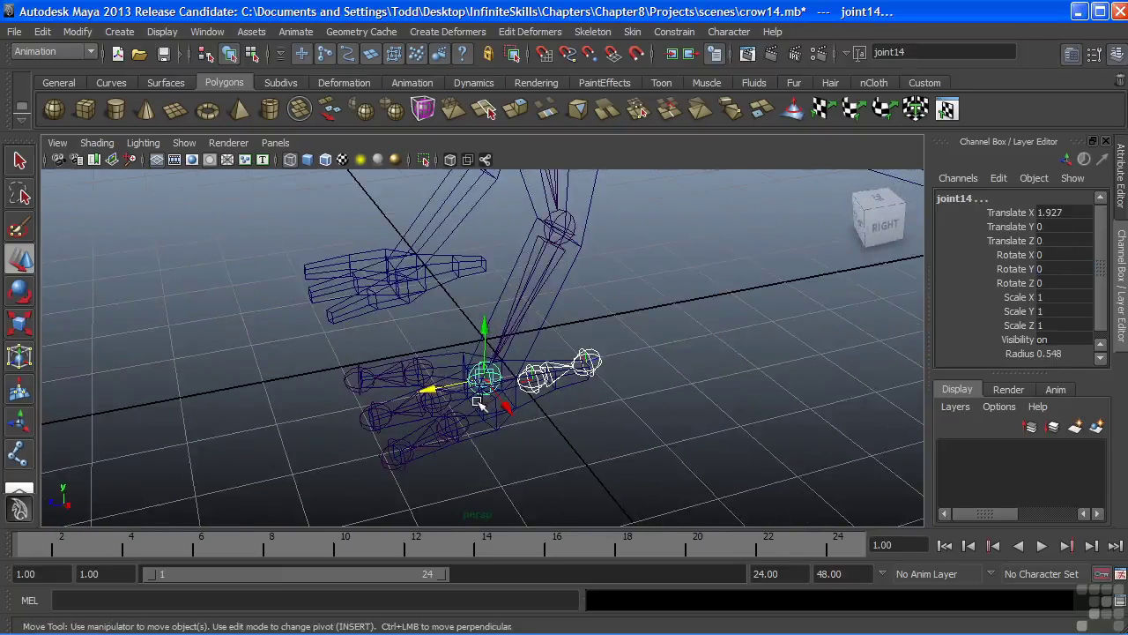
key(Down)
Select the three front toe chains and parent them to the ankle joint.
alt+drag(544, 436, 473, 378)
click(459, 421)
click(435, 392)
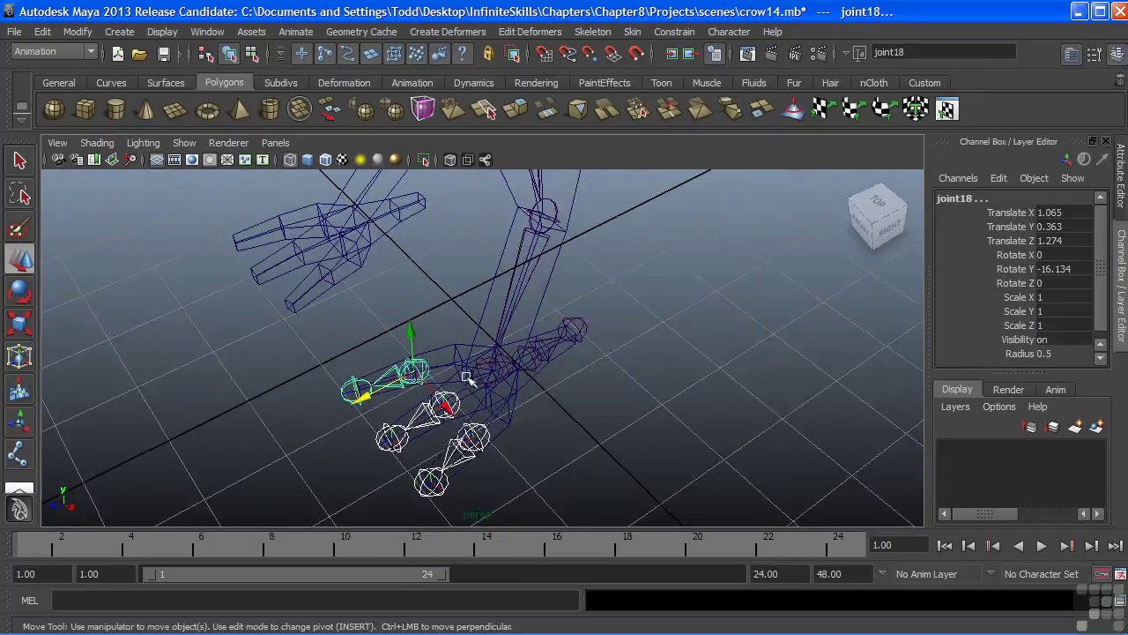
click(467, 377)
key(p)
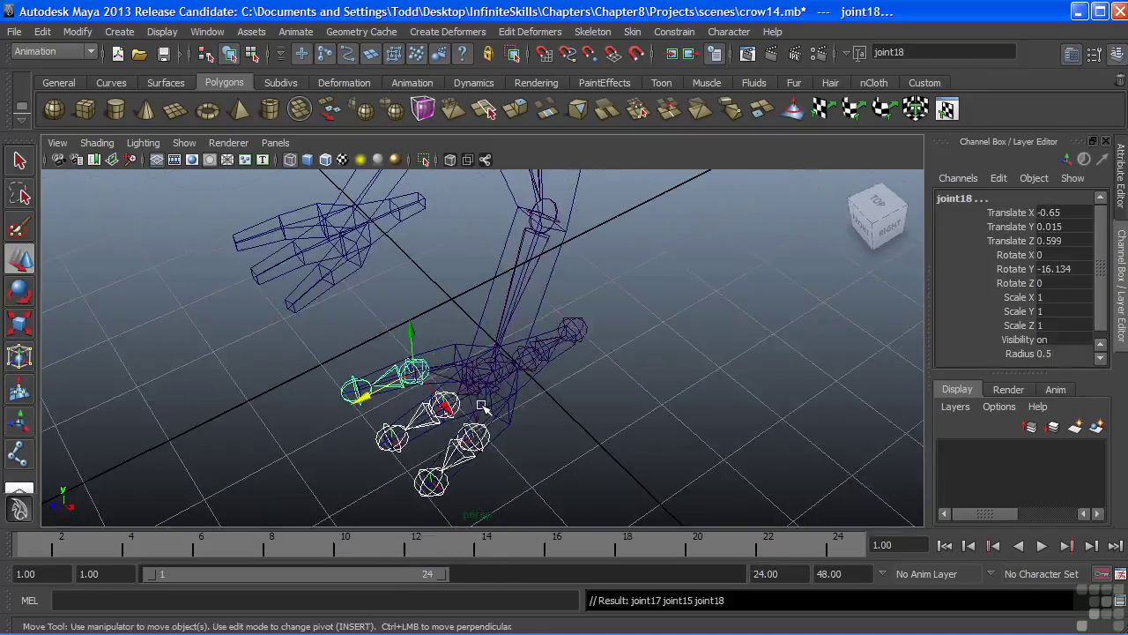
Parent the left leg chain's hip joint to the root joint at the base of the spine.
alt+drag(482, 406, 485, 312)
click(485, 312)
click(438, 238)
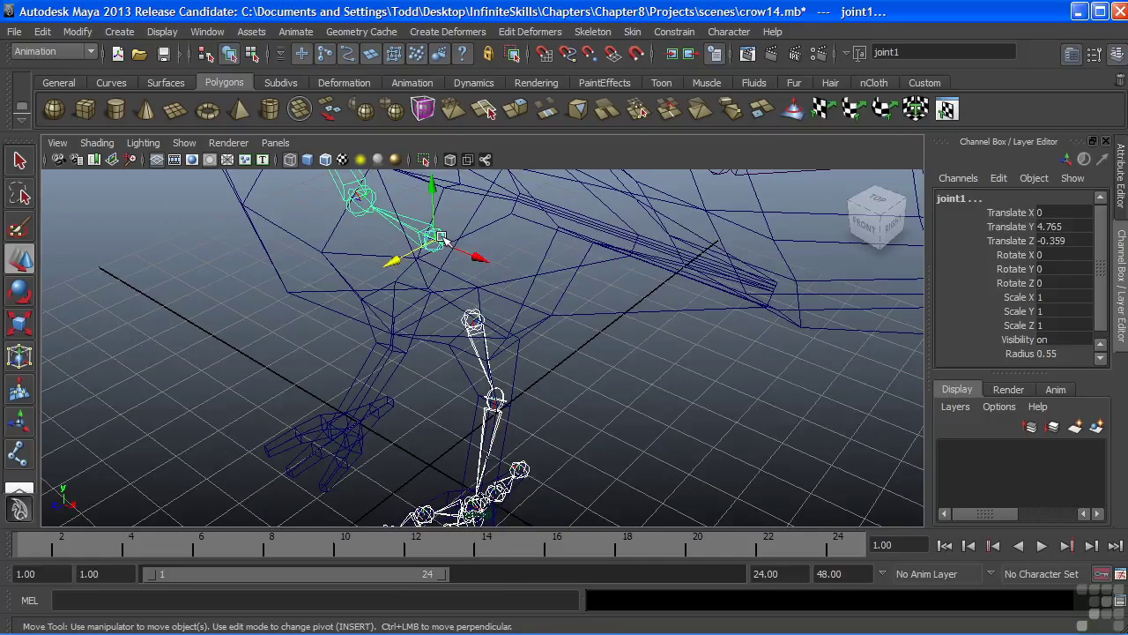
key(ctrl+z)
Parent the left wing chain's first joint to the spine joint just above the root.
mouse_move(533, 291)
alt+mouse_down()
mouse_move(569, 286)
mouse_move(540, 251)
mouse_move(559, 290)
mouse_move(538, 285)
alt+mouse_up()
click(538, 250)
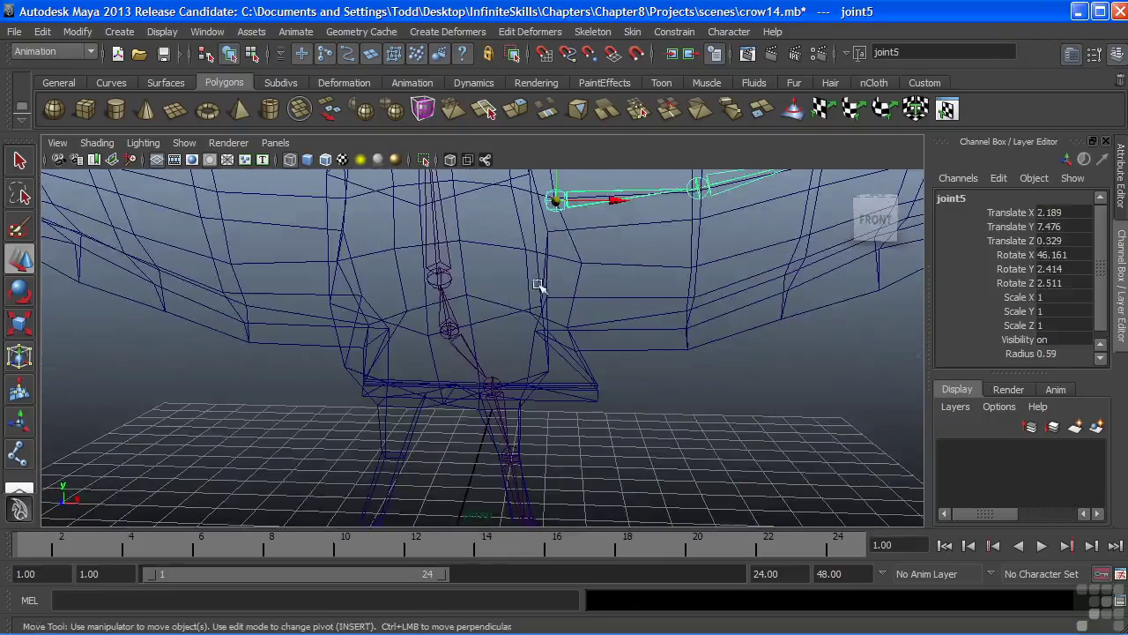
shift+click(445, 278)
key(p)
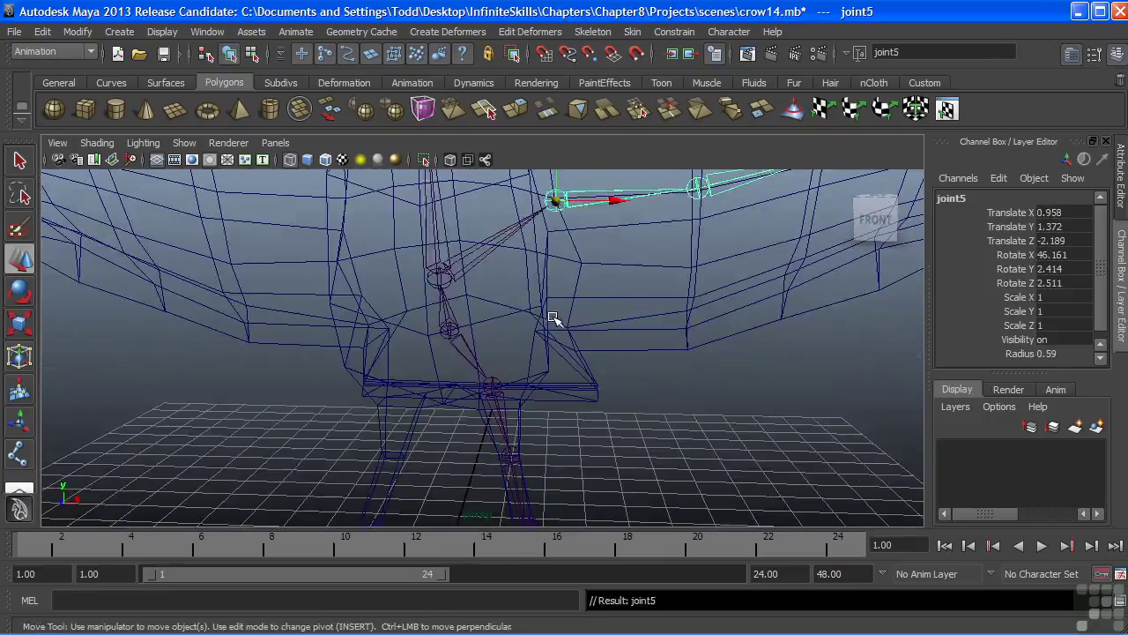
alt+drag(643, 333, 484, 305)
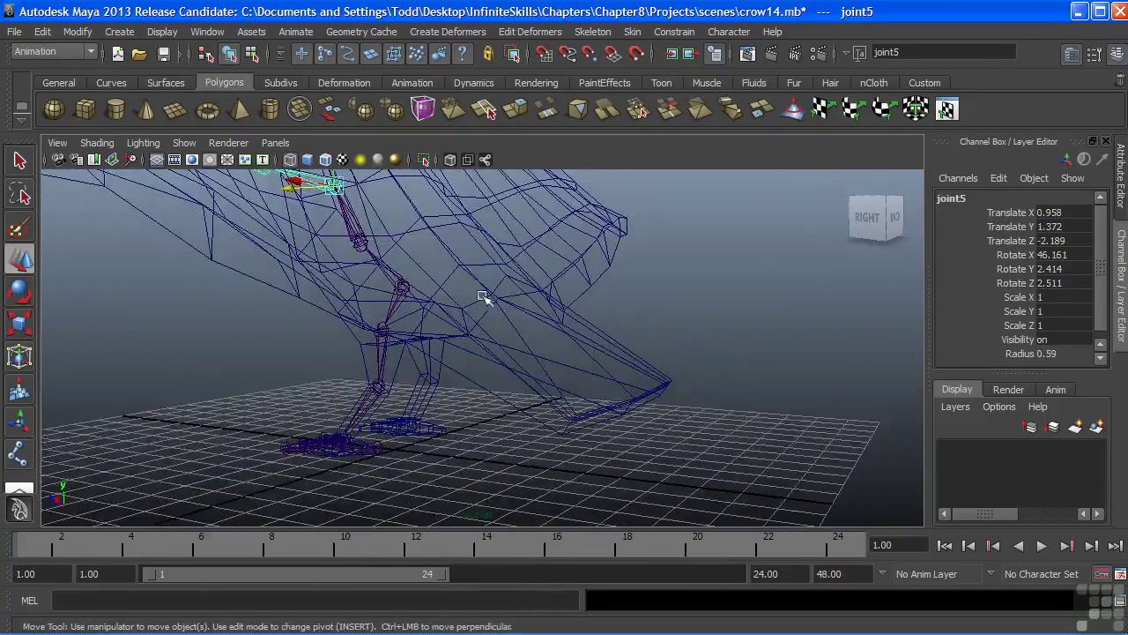
In the side view, draw a two-joint tail chain from the rear of the crow's body to the tip of the tail.
alt+drag(596, 398, 575, 398)
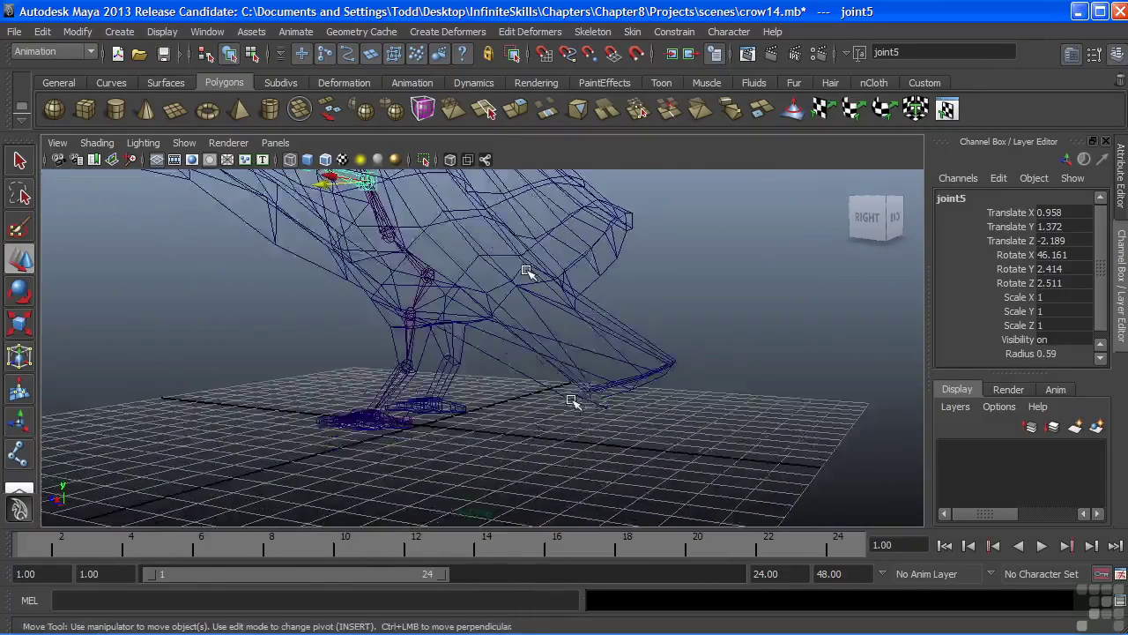
key(space)
key(space)
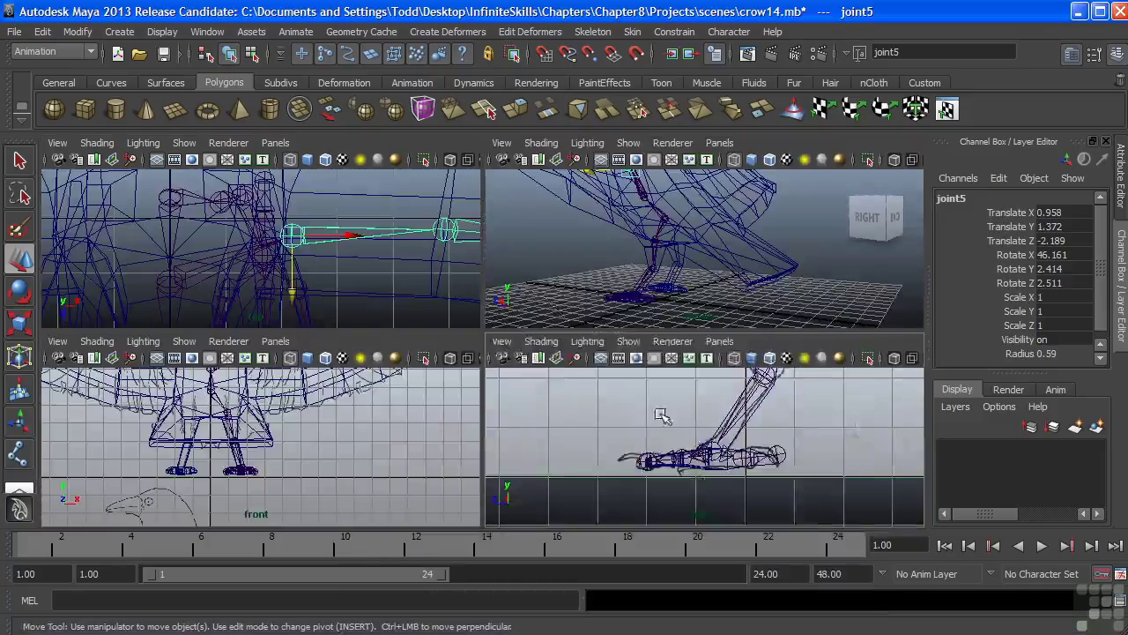
key(space)
alt+middle_drag(667, 309, 320, 401)
alt+right_drag(438, 385, 513, 378)
click(19, 454)
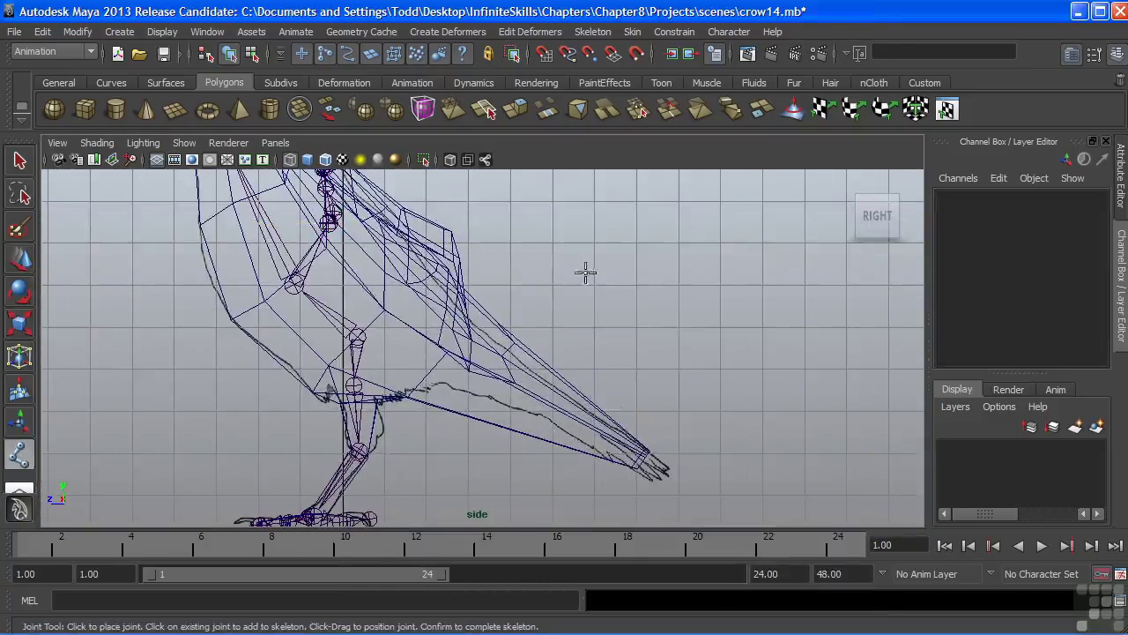
click(441, 342)
click(639, 458)
key(Return)
Parent the tail chain's first joint to the root joint at the base of the spine.
key(w)
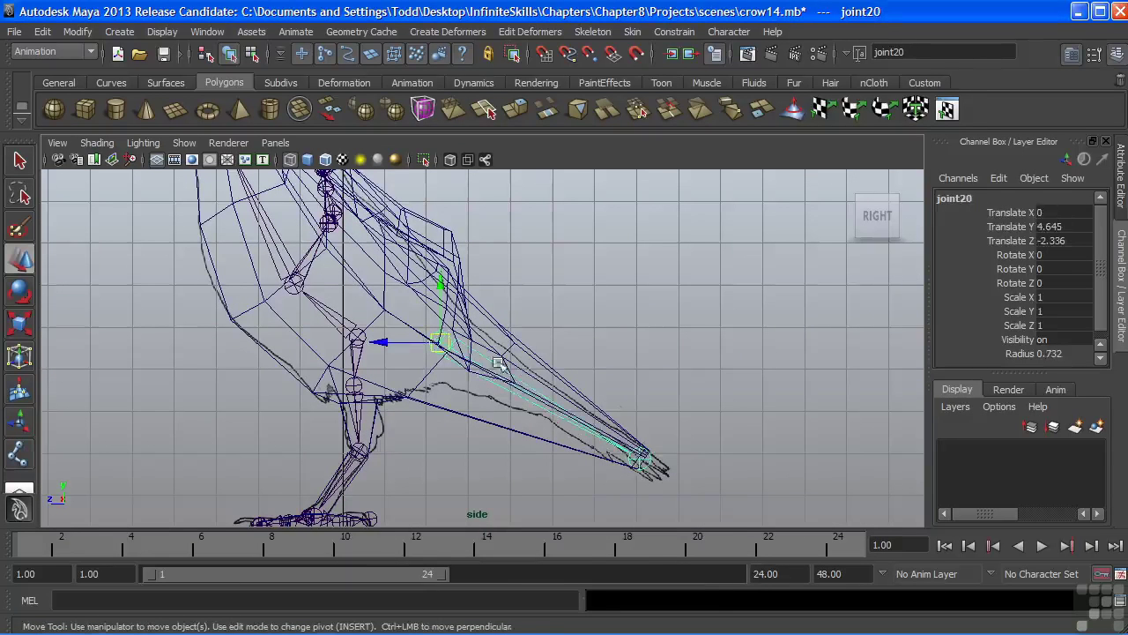
shift+click(358, 332)
key(p)
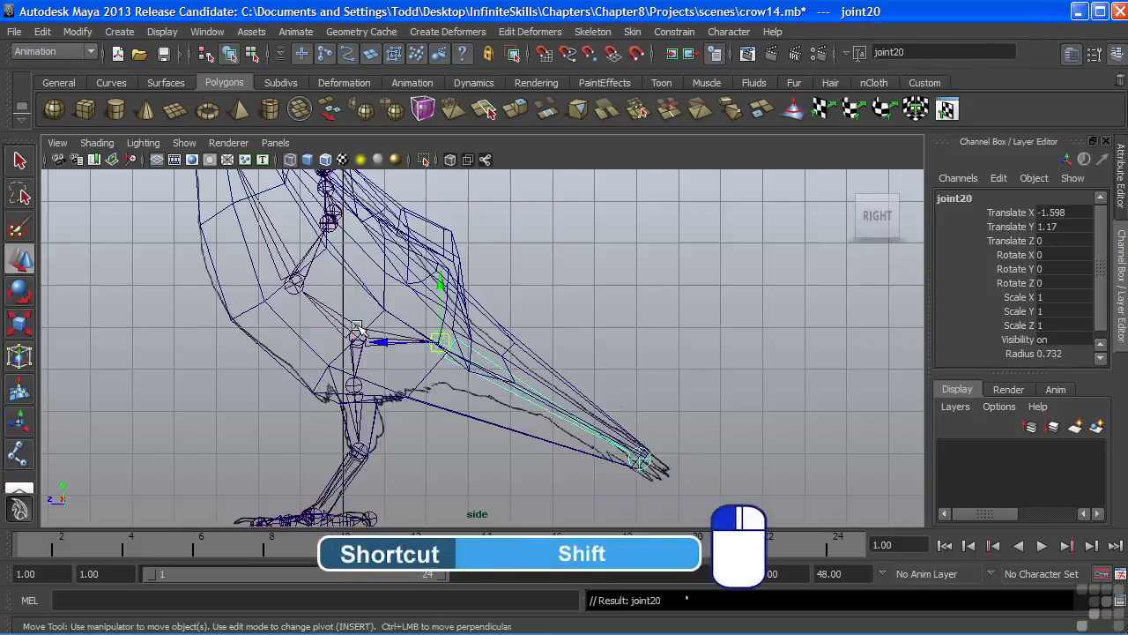
Inspect the crow's connected spine, wing, leg and tail joints from the front in the perspective view.
key(space)
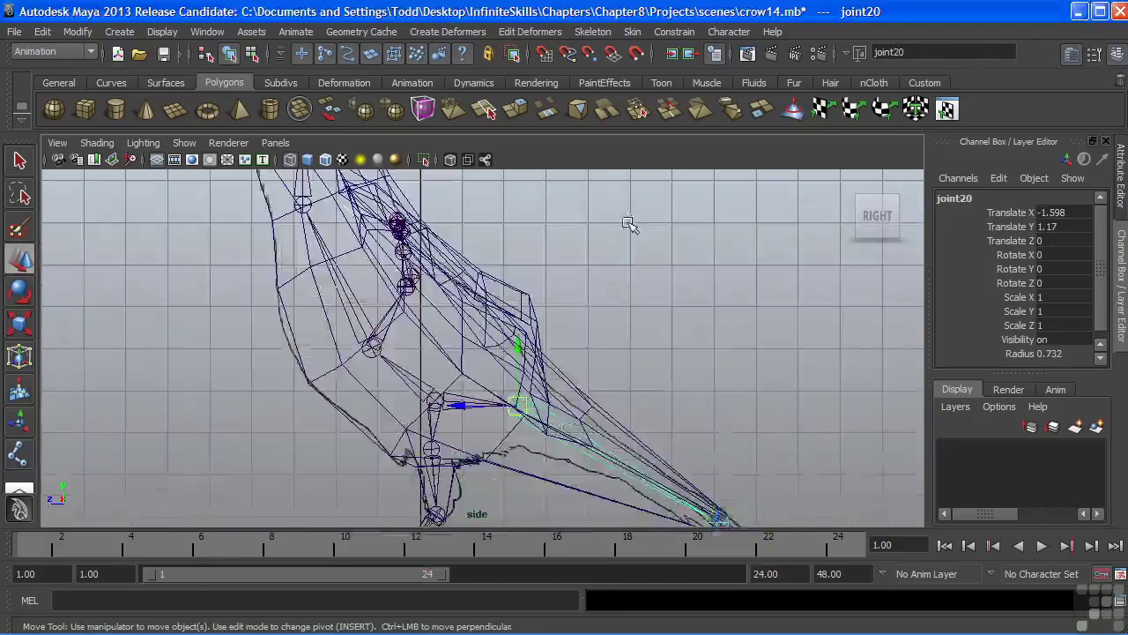
key(space)
key(space)
key(space)
alt+drag(629, 228, 526, 318)
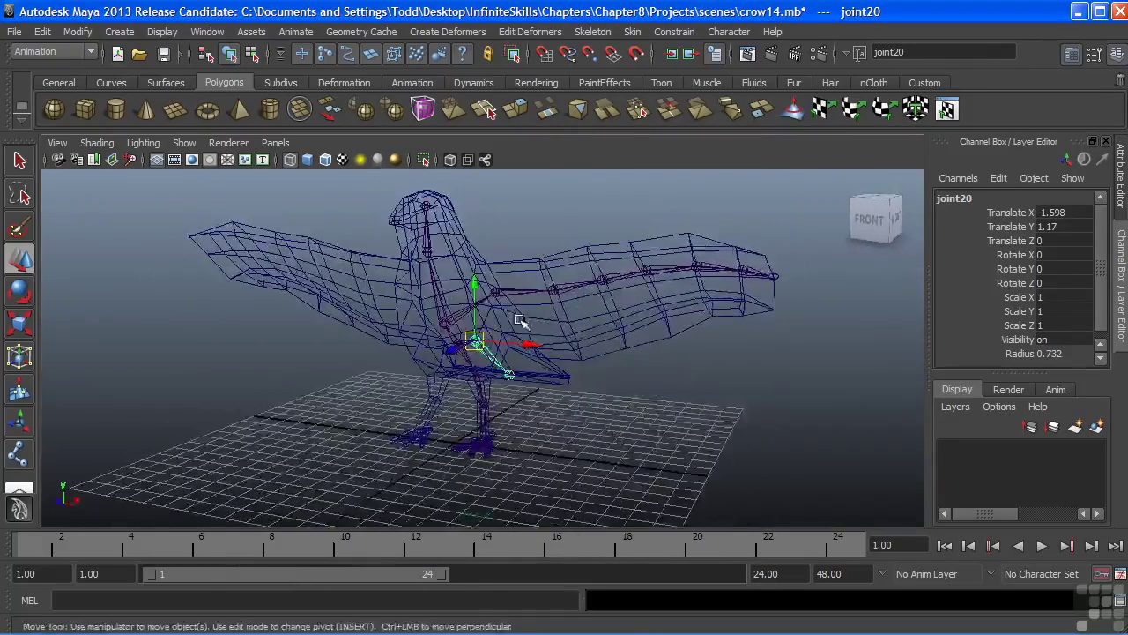
alt+right_drag(527, 317, 542, 342)
alt+drag(542, 342, 536, 339)
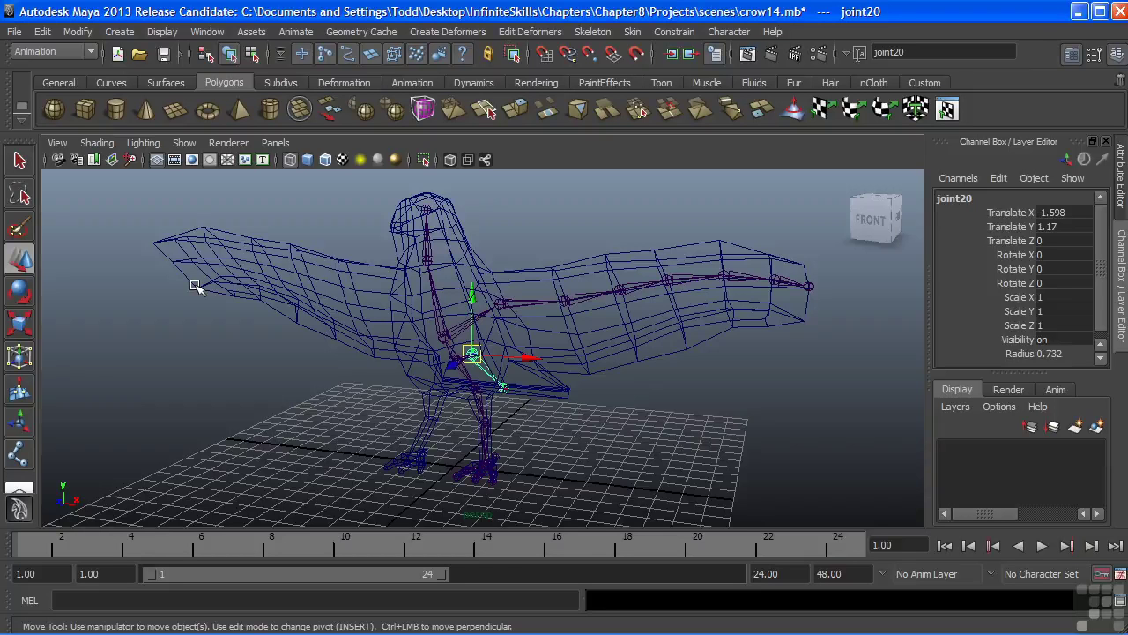
alt+drag(521, 369, 551, 353)
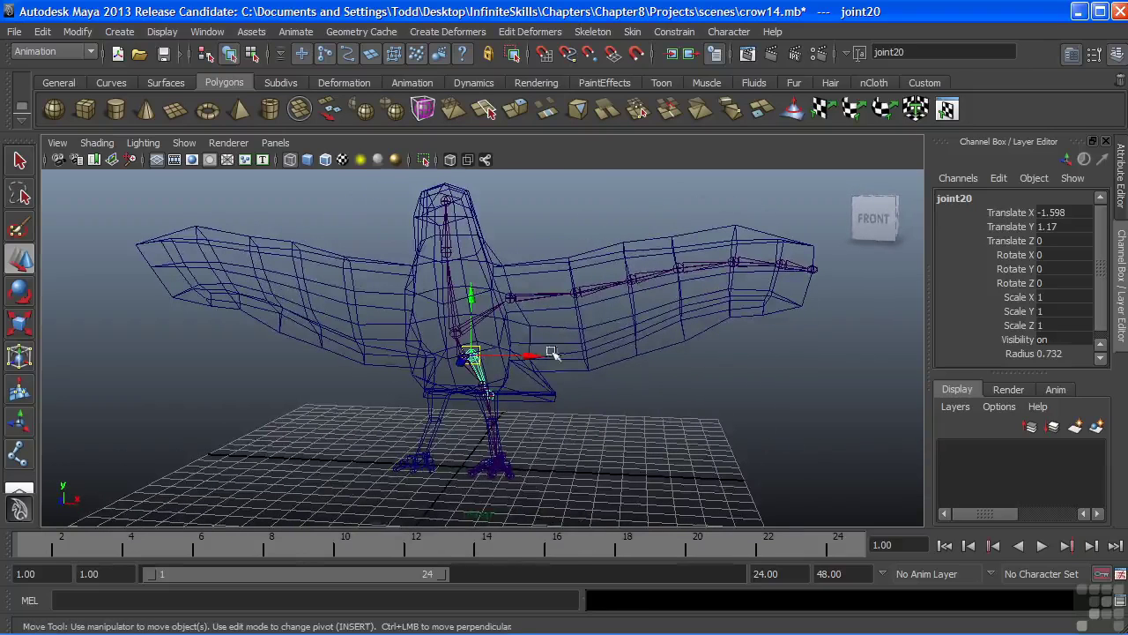